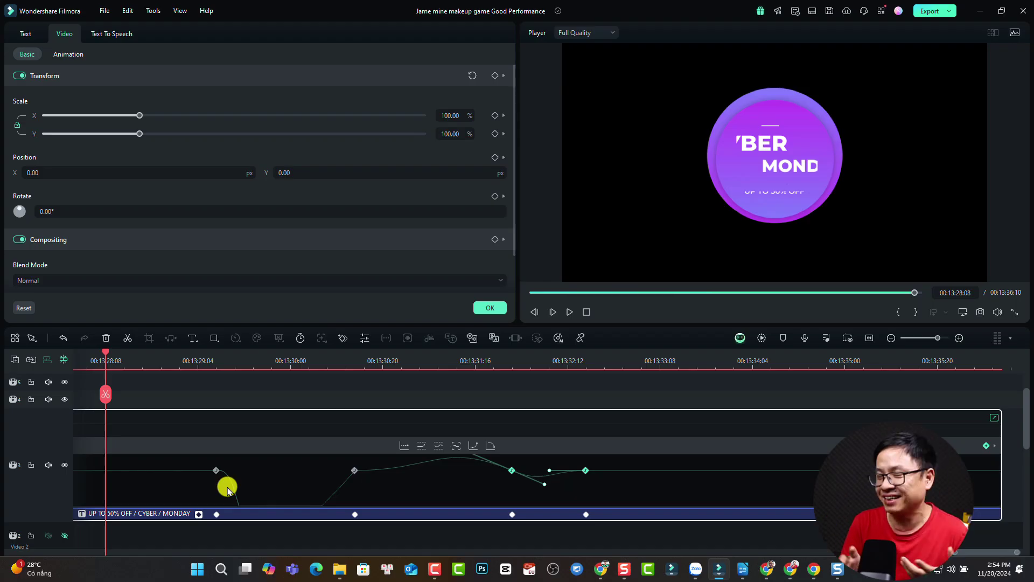
Play back the Cyber Monday title's keyframe animation and delete the title clip from the timeline.
key(space)
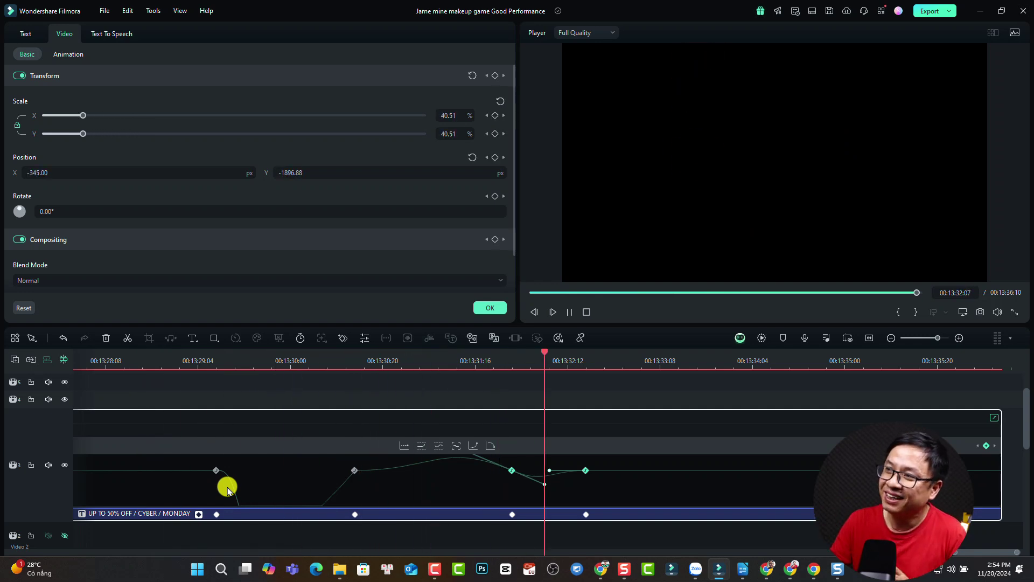
key(space)
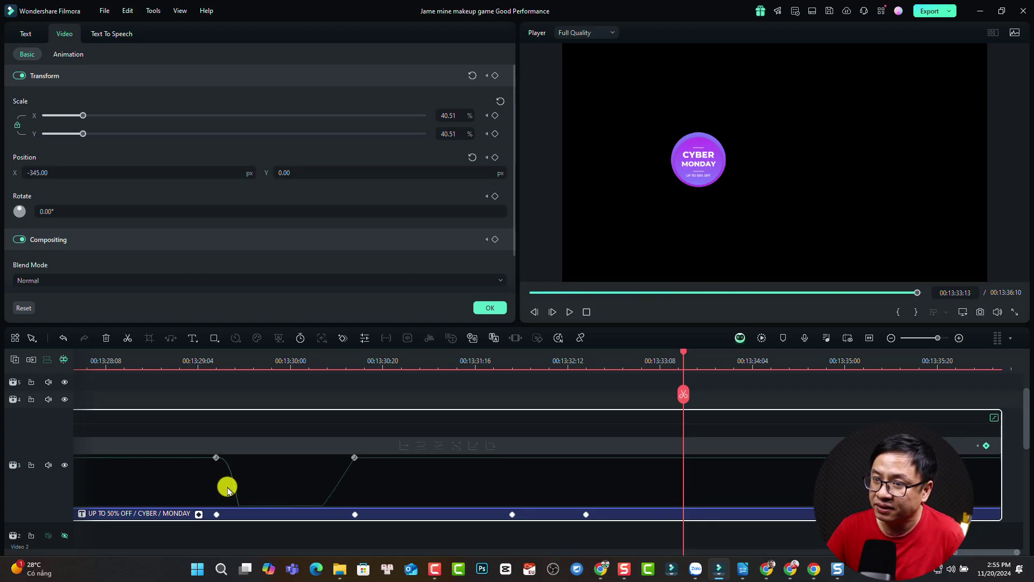
click(396, 416)
click(397, 418)
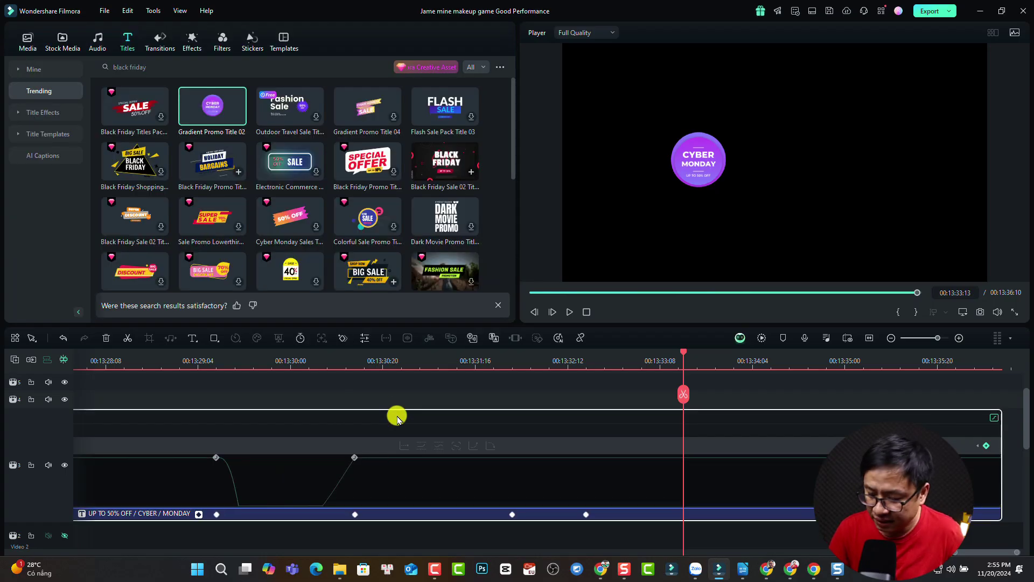
key(Delete)
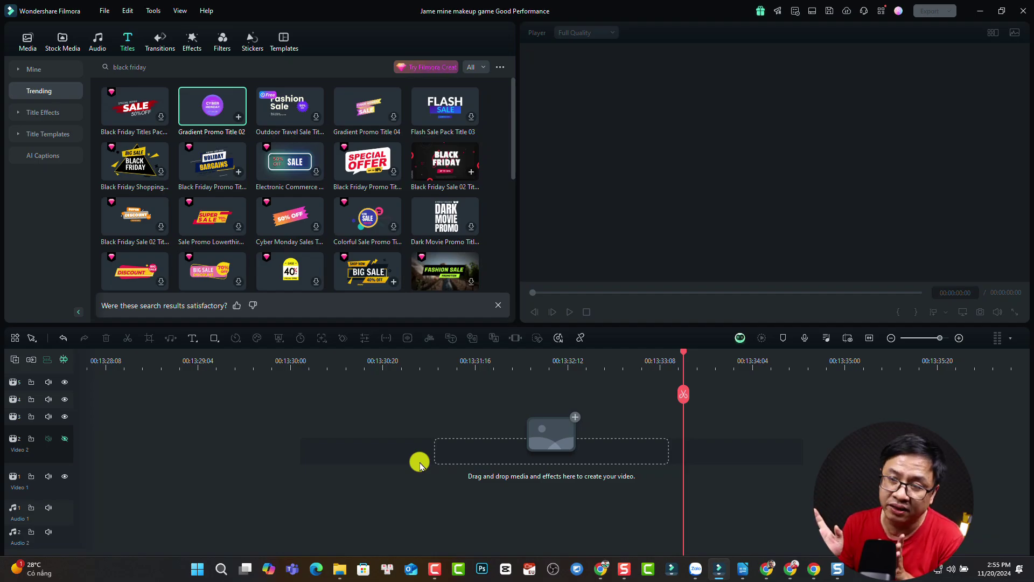
Add a default "Text Here" title to the first video track and enlarge it in the middle of the frame.
click(200, 356)
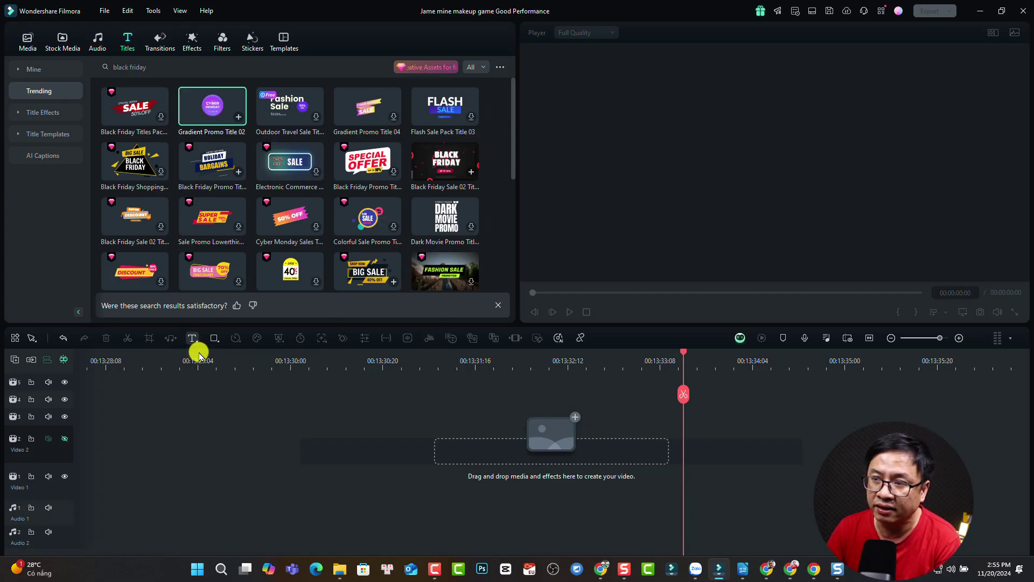
drag(672, 486, 389, 486)
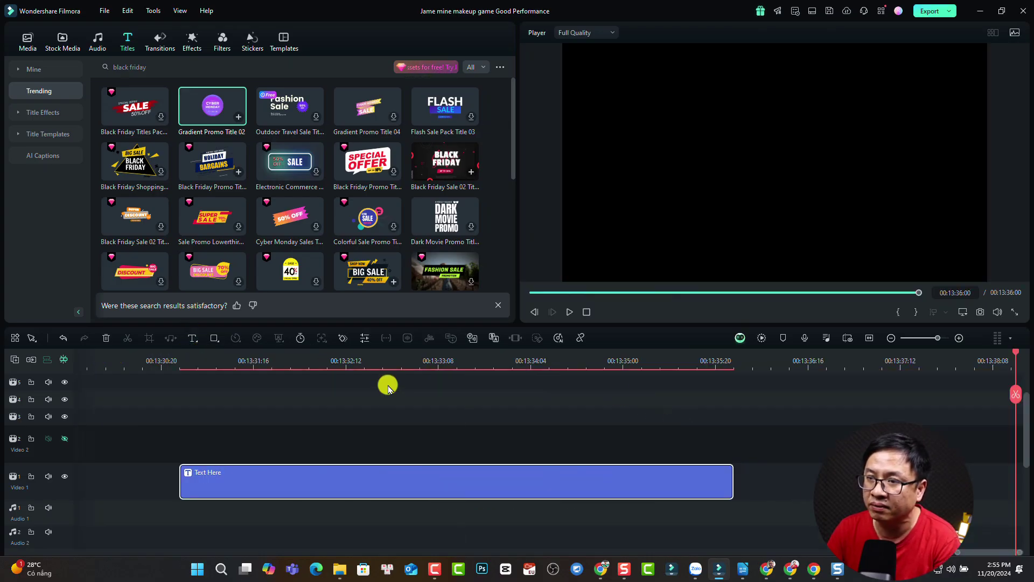
click(388, 361)
click(754, 249)
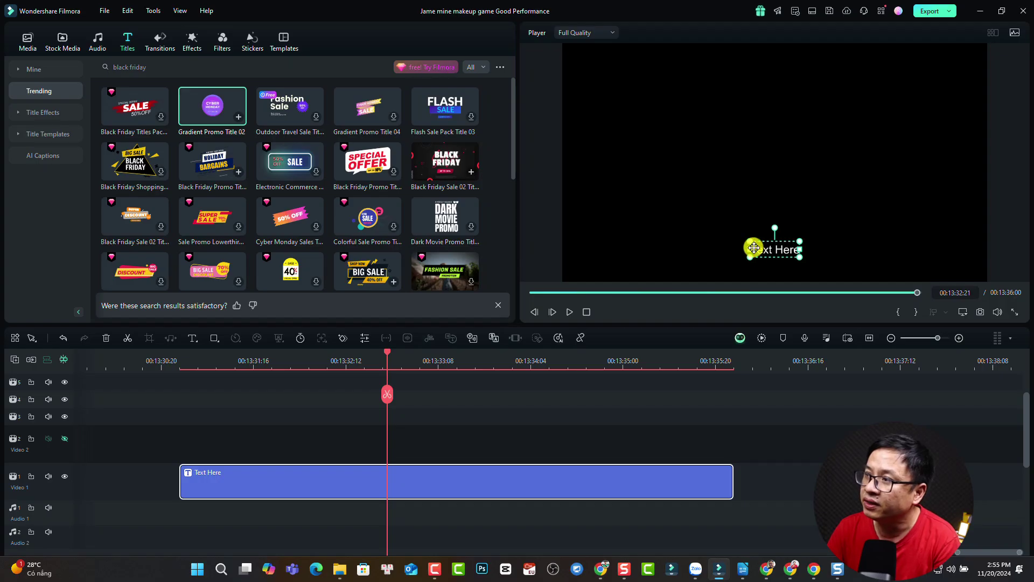
drag(750, 242, 729, 164)
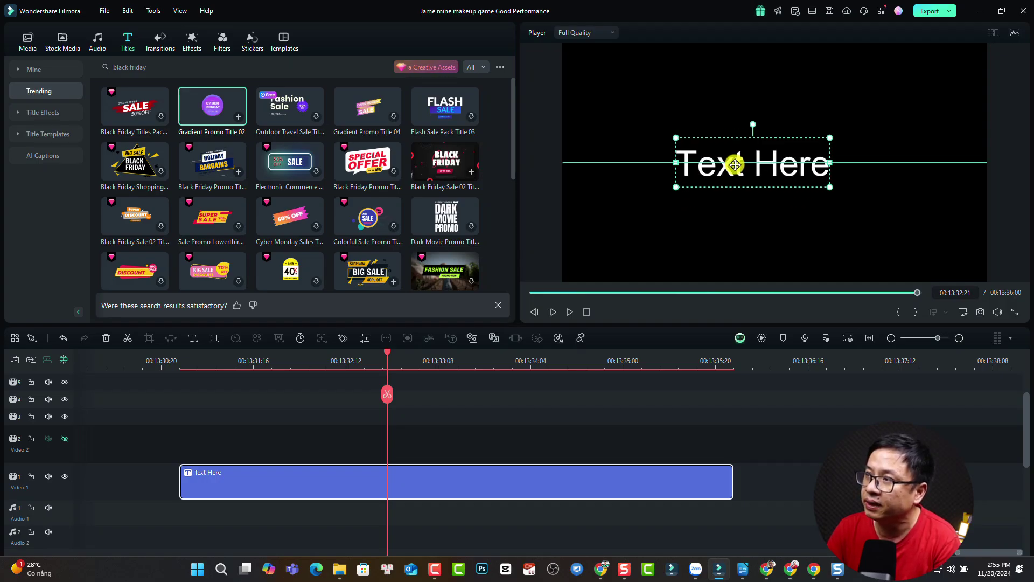
click(505, 450)
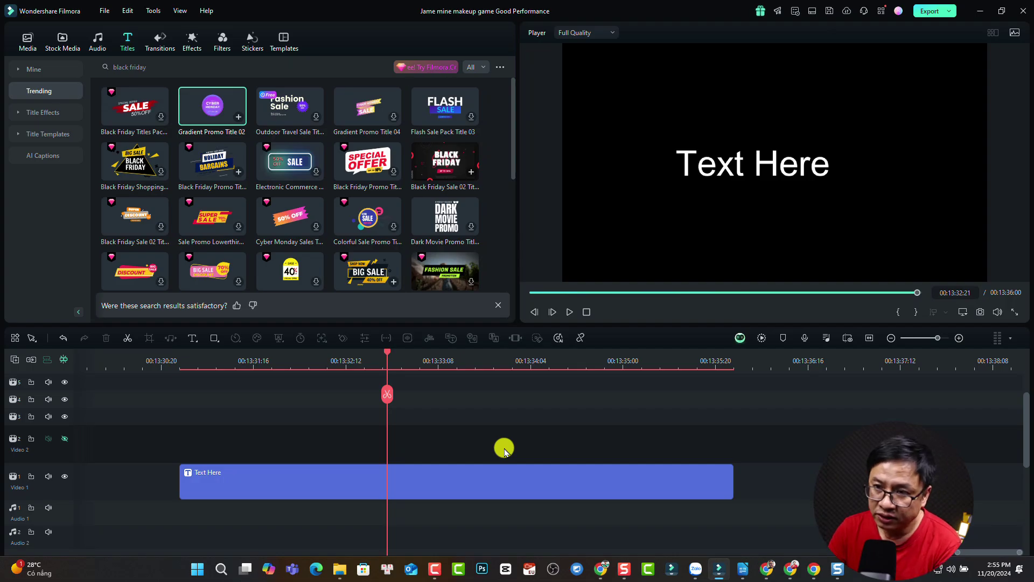
Add an ending keyframe to the text title at 00:13:32:21 and set its scale to 0% at the clip's start.
click(453, 472)
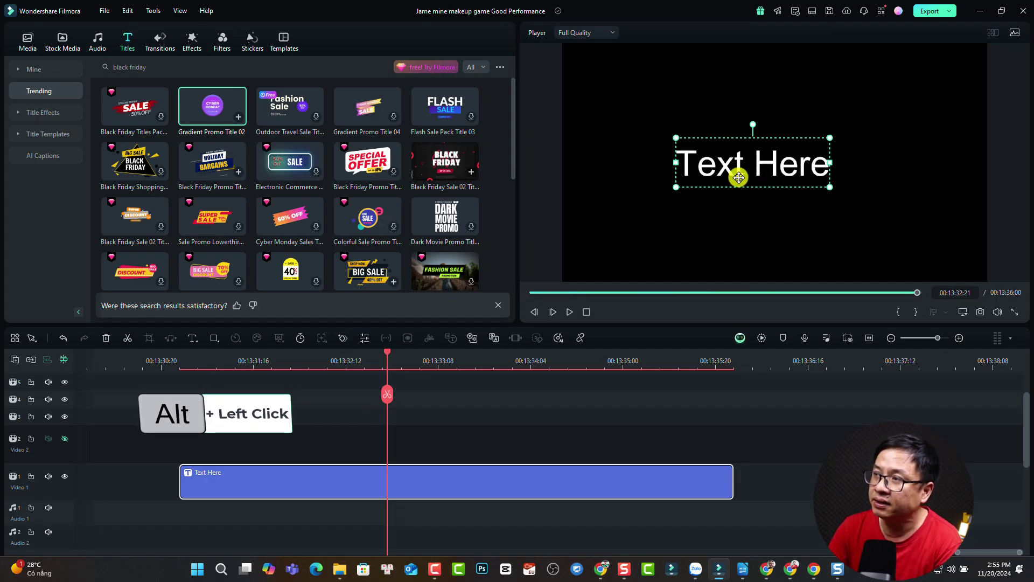
click(343, 338)
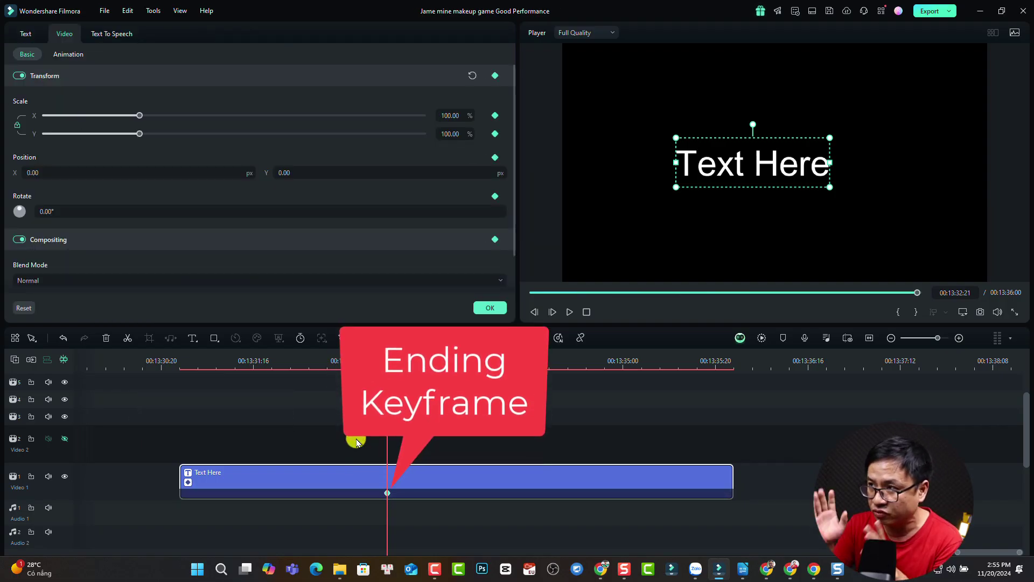
click(215, 367)
drag(215, 371, 182, 364)
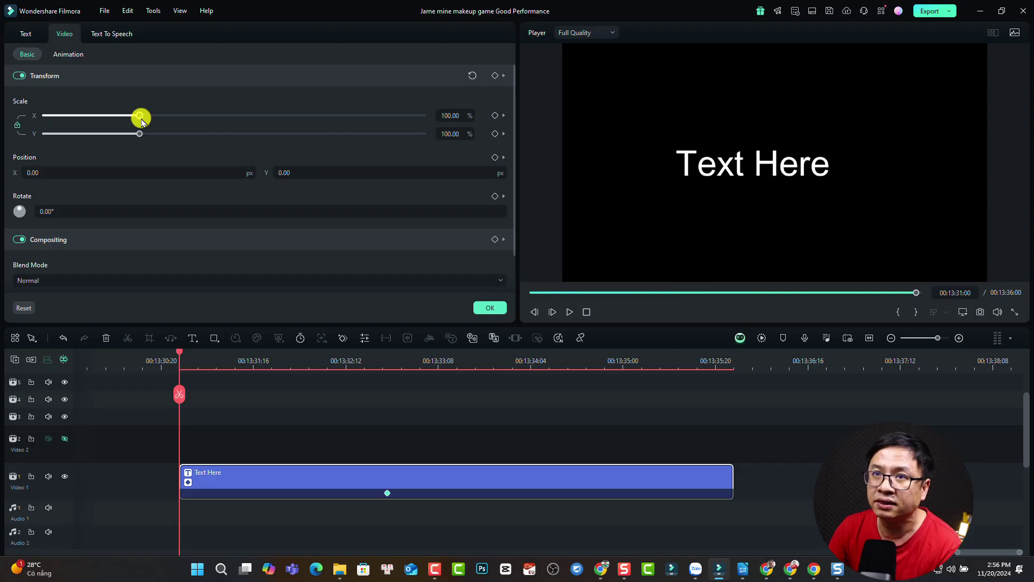
drag(142, 120, 10, 117)
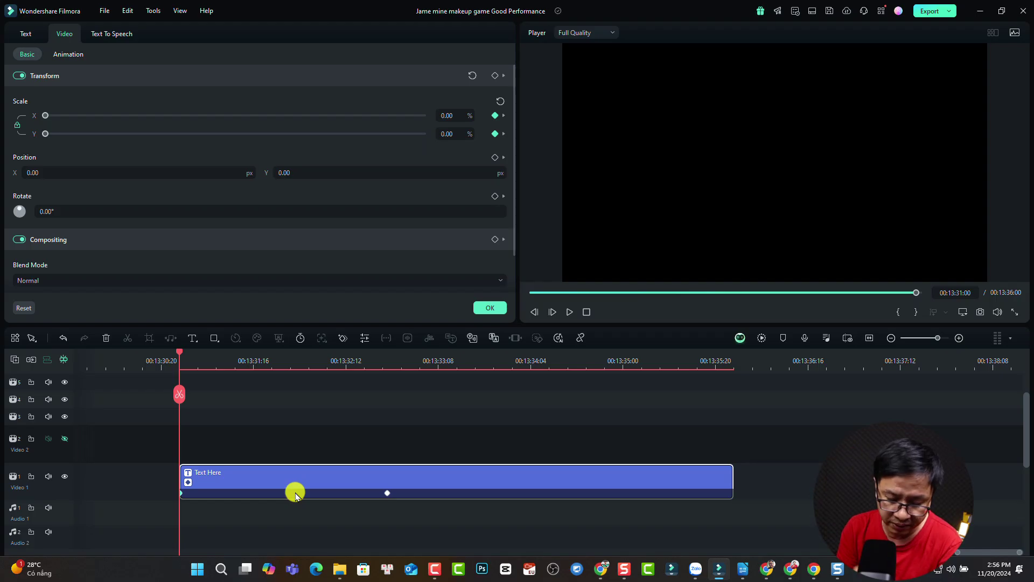
Play the text title's scale-up animation from just before the clip.
click(149, 363)
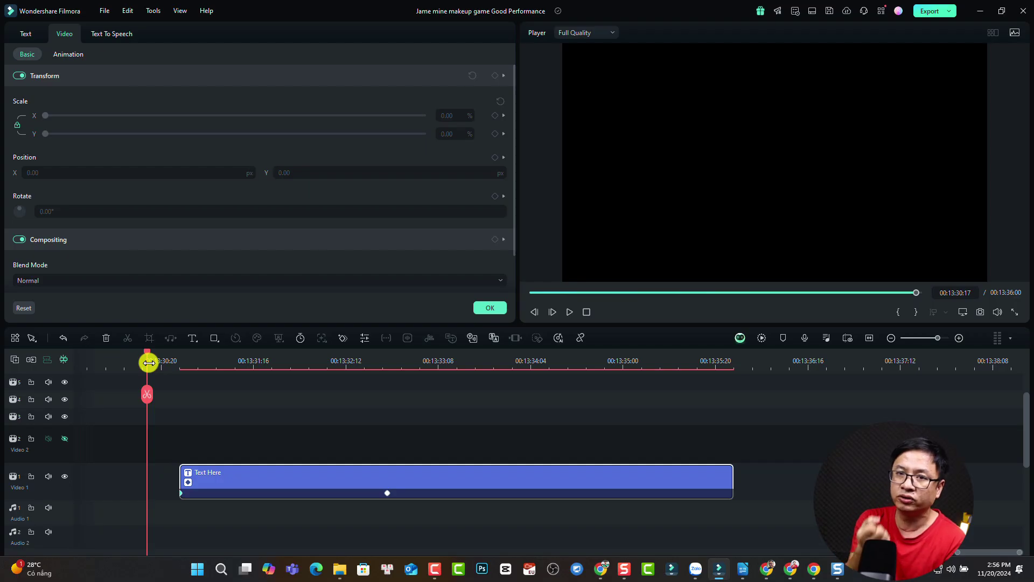
key(space)
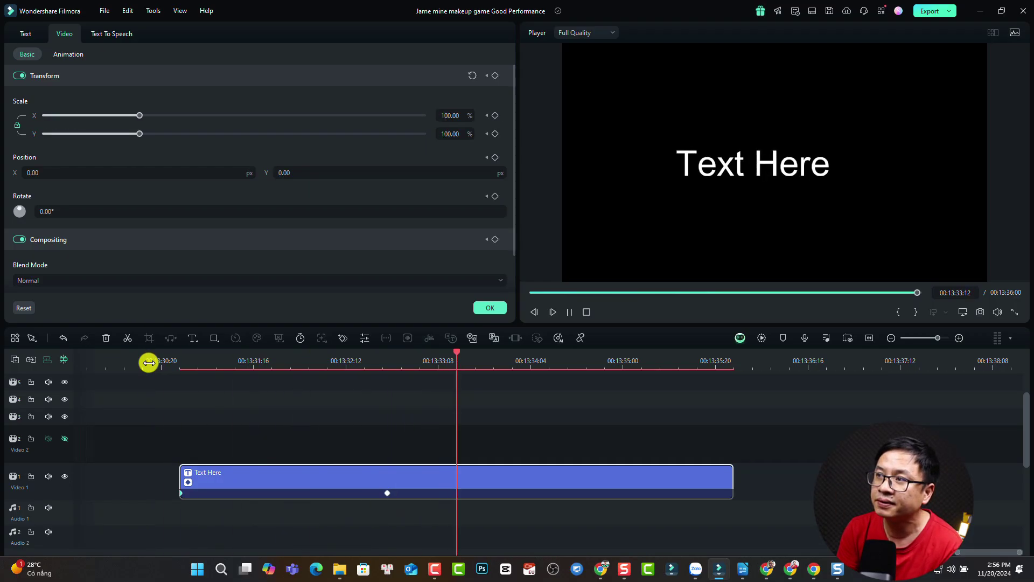
key(space)
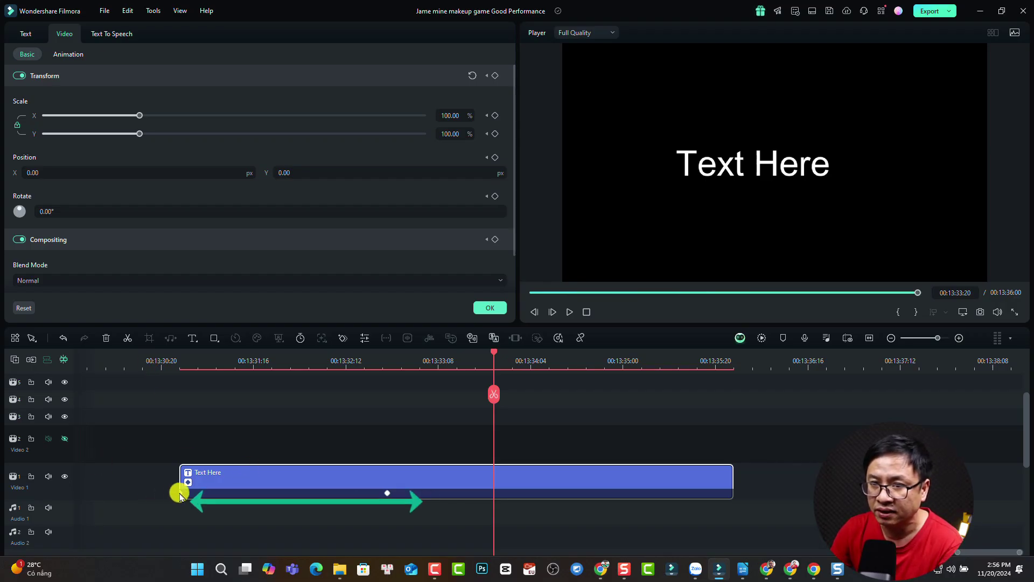
Slow the text animation by moving its ending keyframe to 00:13:34:14, and play it back.
click(387, 493)
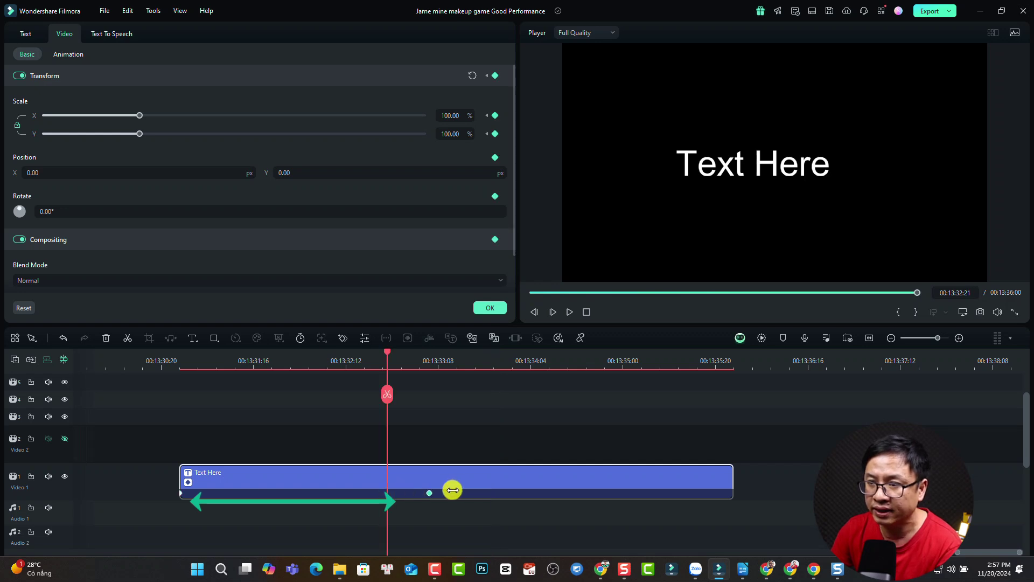
click(576, 490)
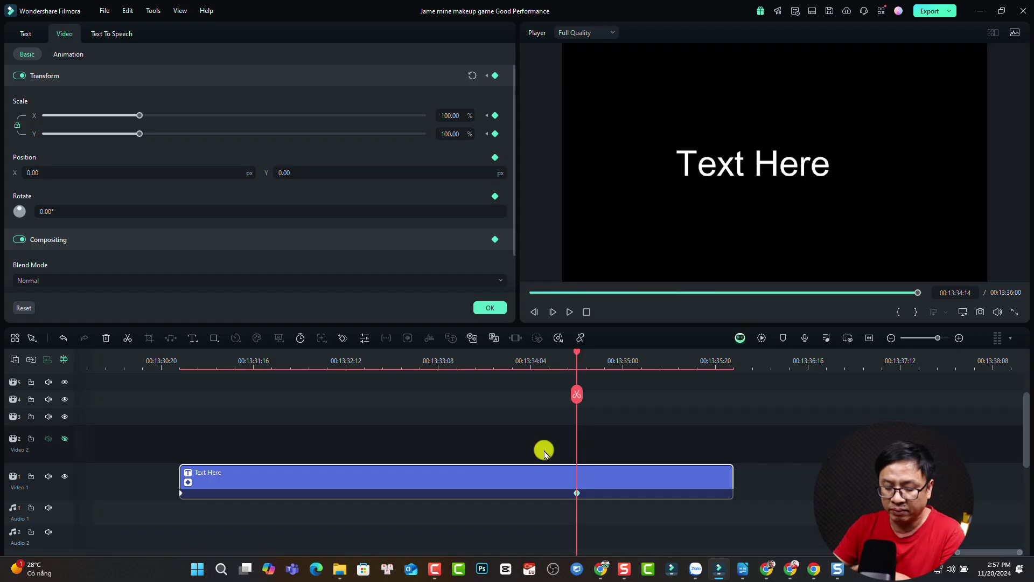
click(149, 367)
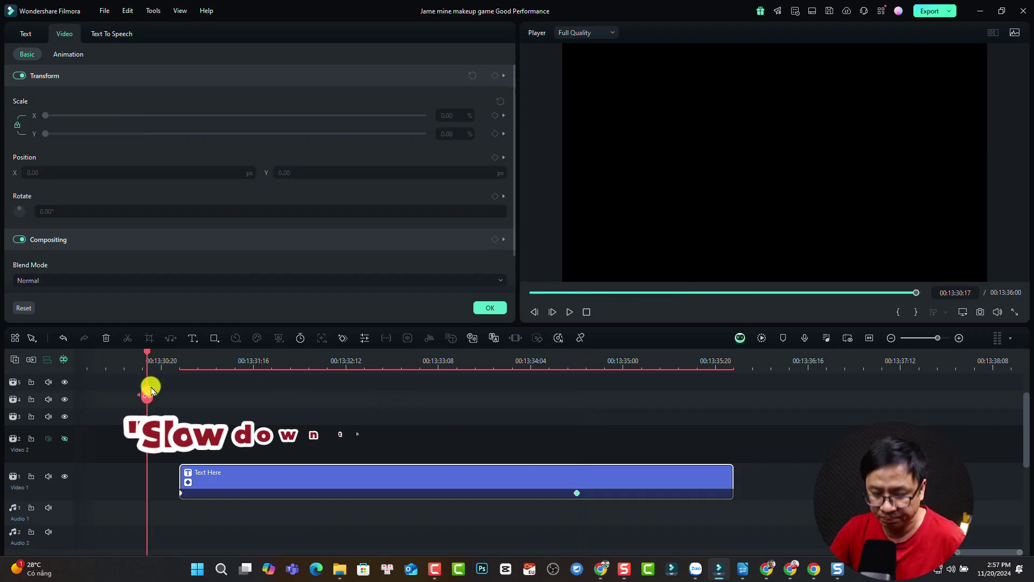
key(space)
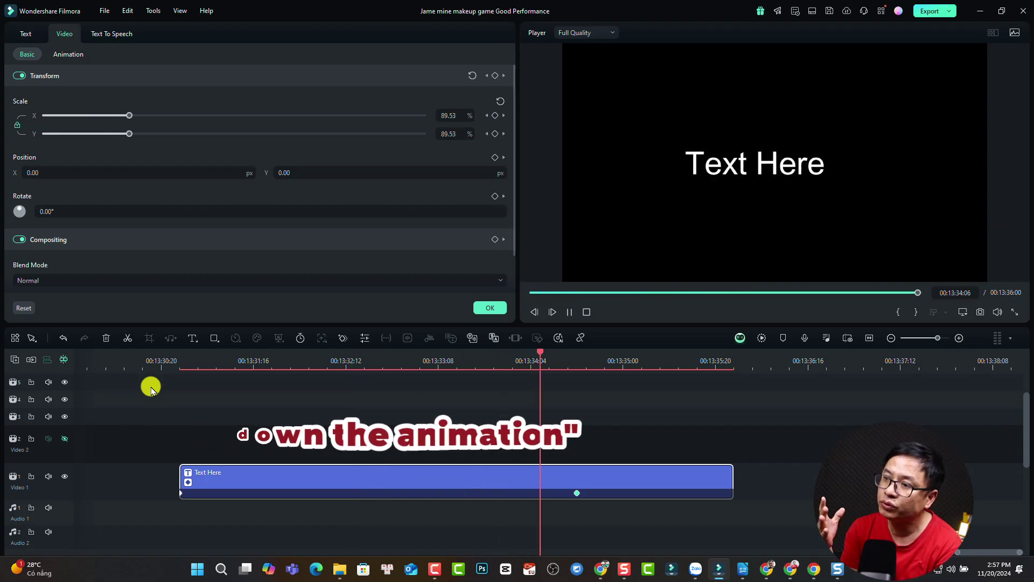
key(space)
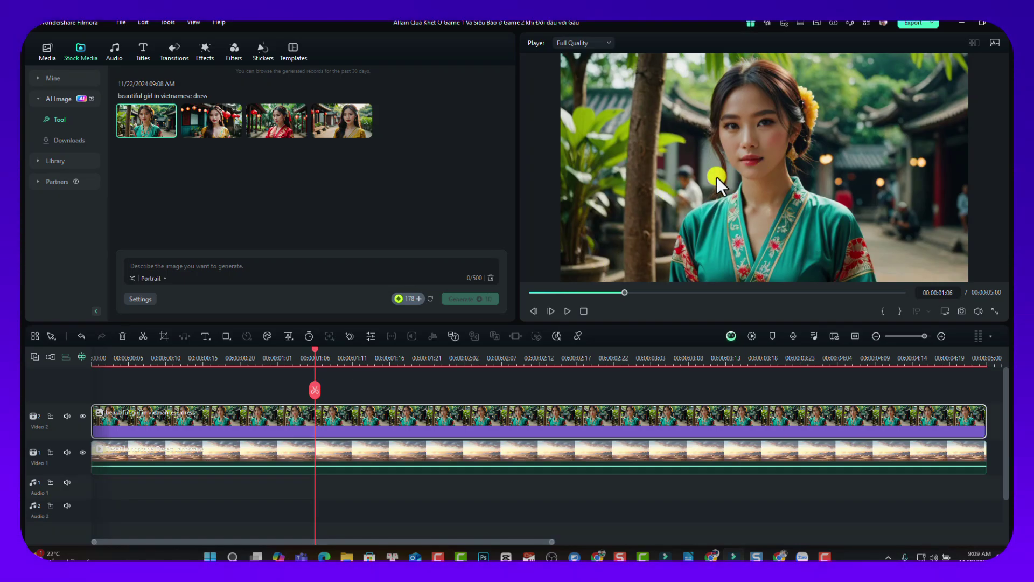
Make a fade-in on the woman's image clip with a keyframe at 00:00:01:06 and 0 opacity at the clip's start.
click(347, 334)
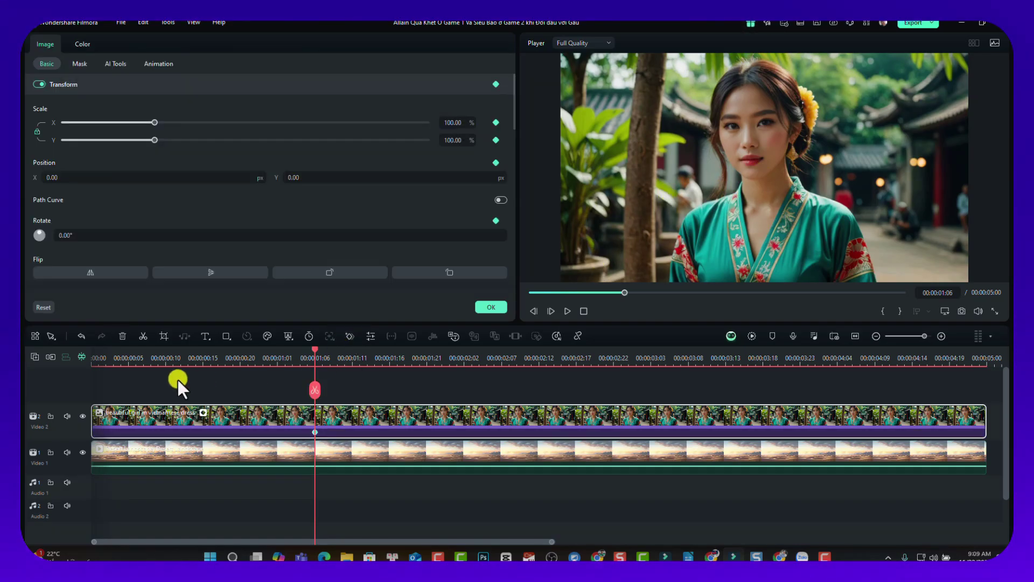
key(Home)
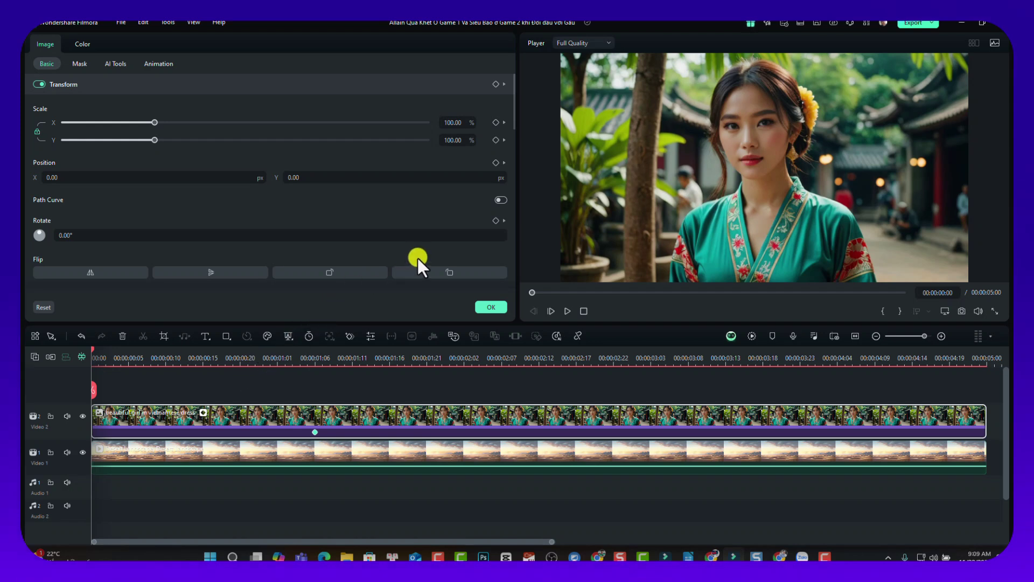
scroll(418, 257, down, 3)
scroll(417, 257, down, 1)
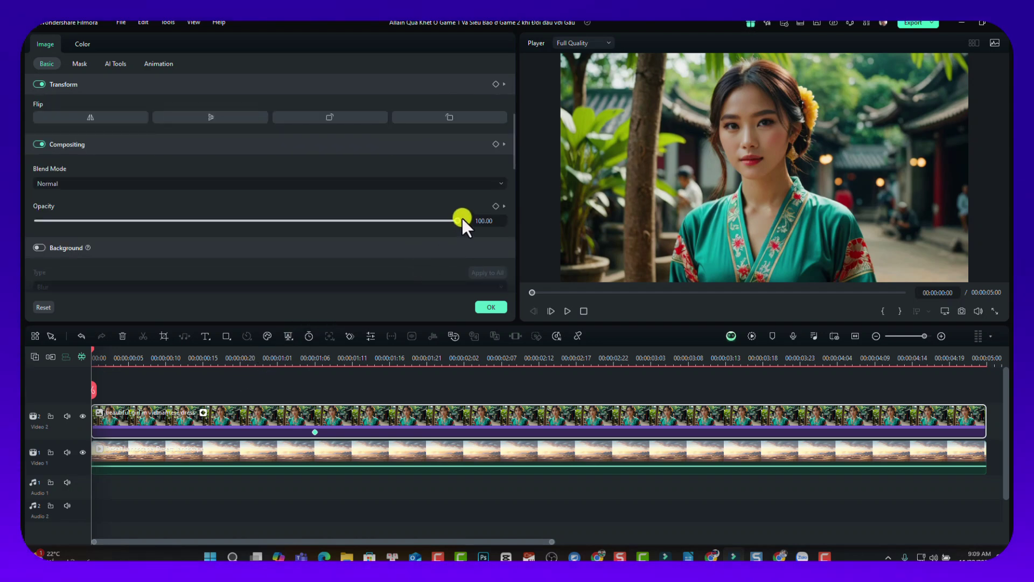
drag(457, 219, 30, 225)
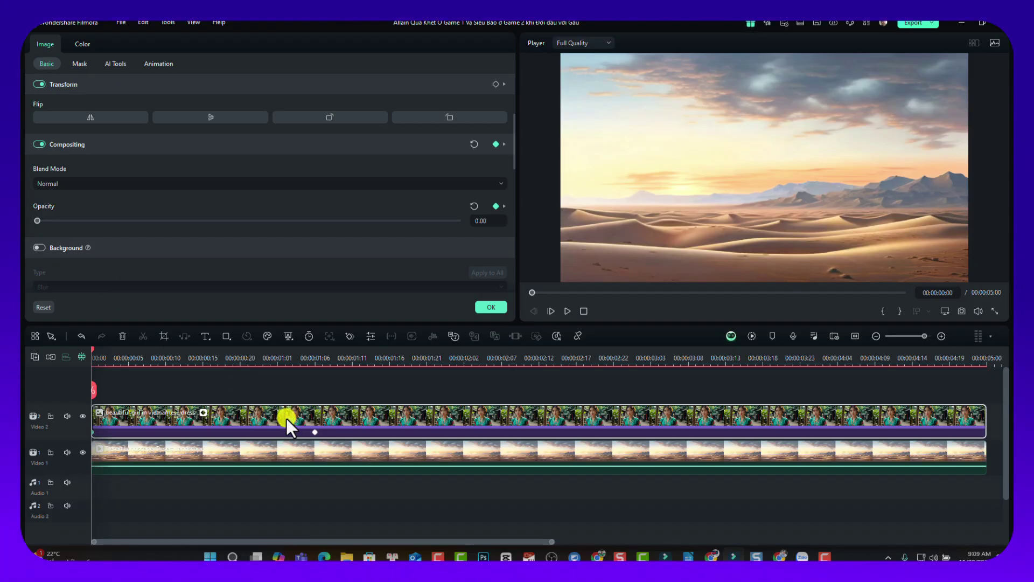
key(space)
key(space)
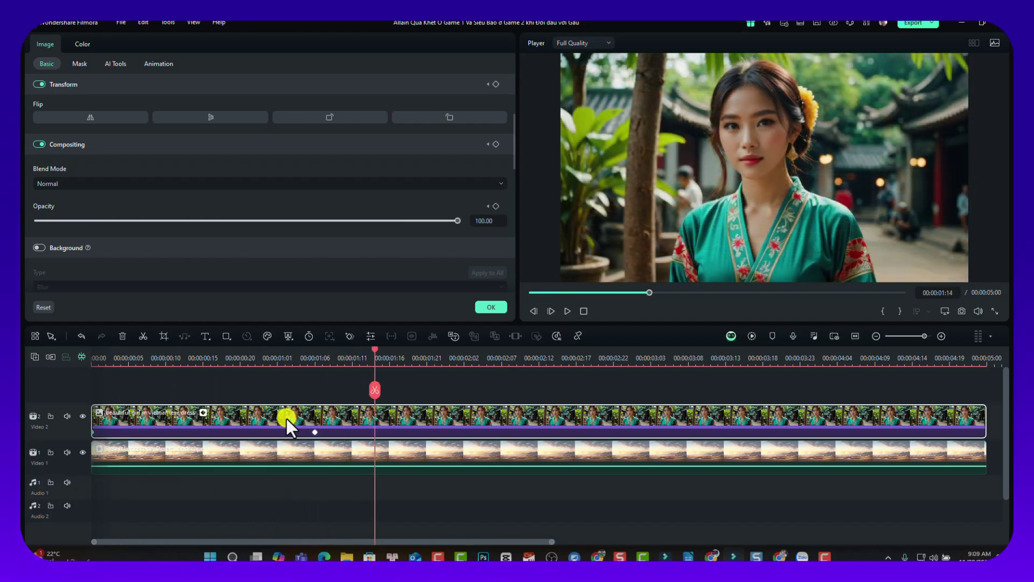
Lengthen the image's fade-in by moving its ending keyframe to 00:00:02:08, and play it from the start.
click(316, 430)
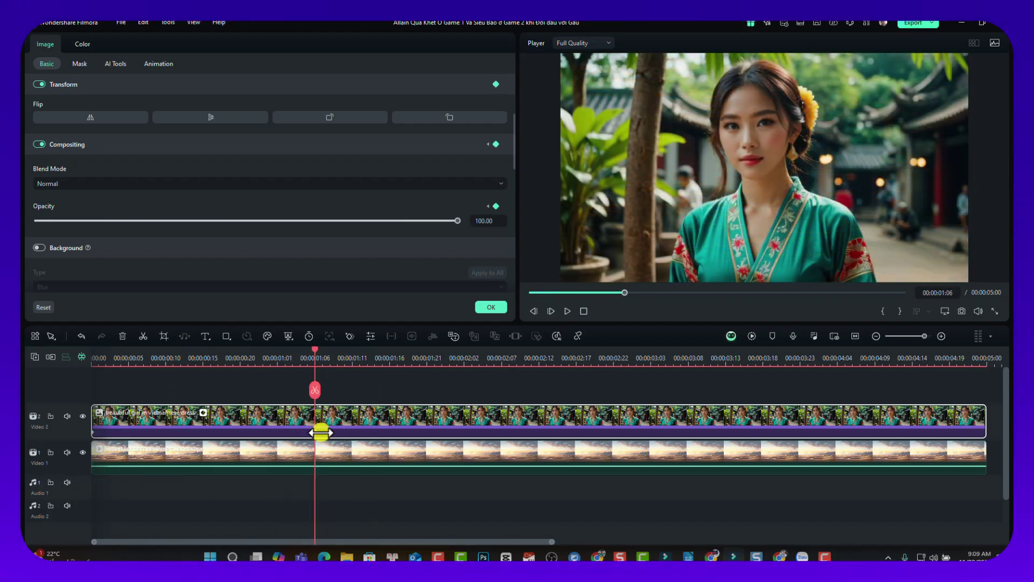
click(487, 423)
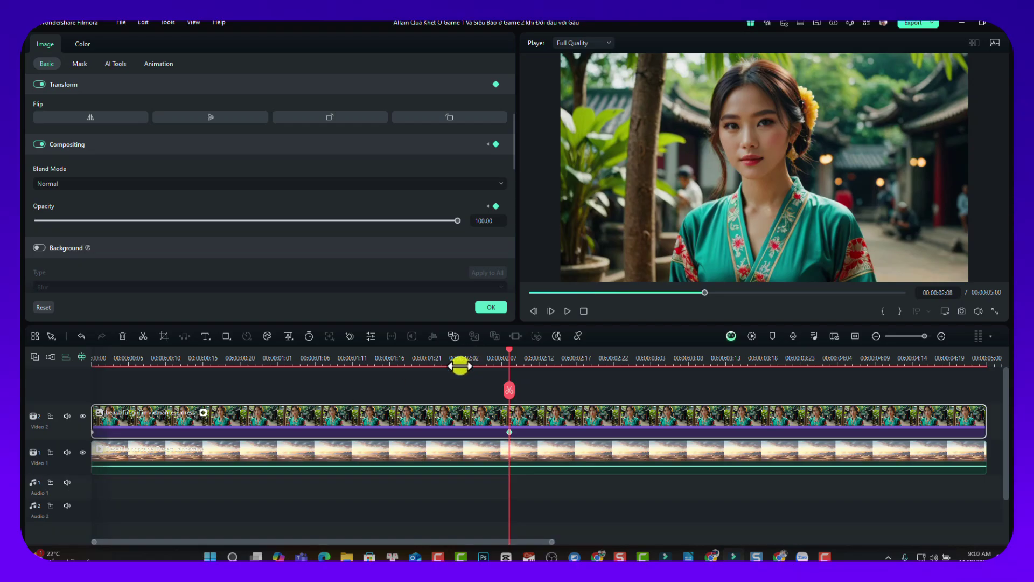
click(95, 364)
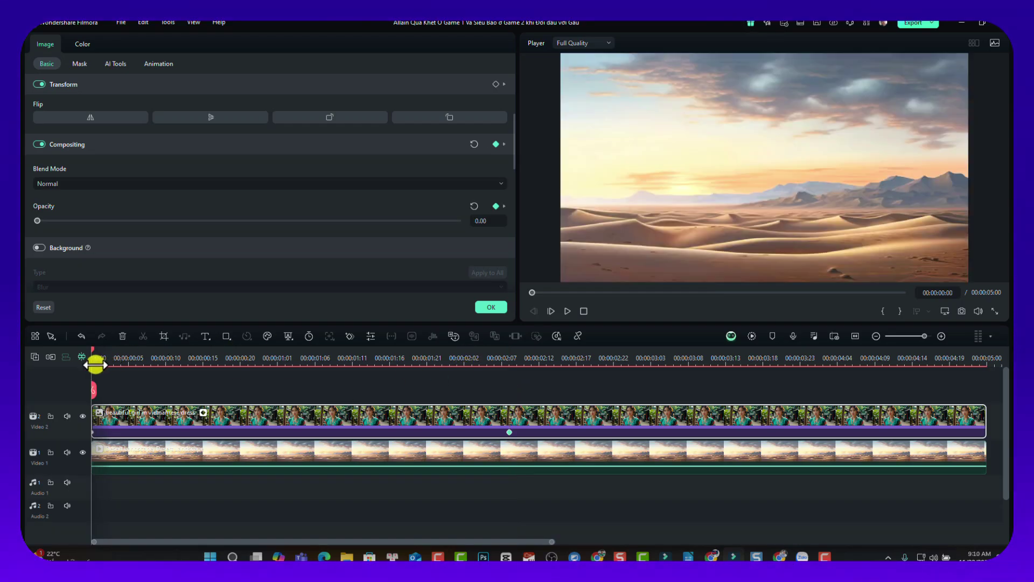
key(space)
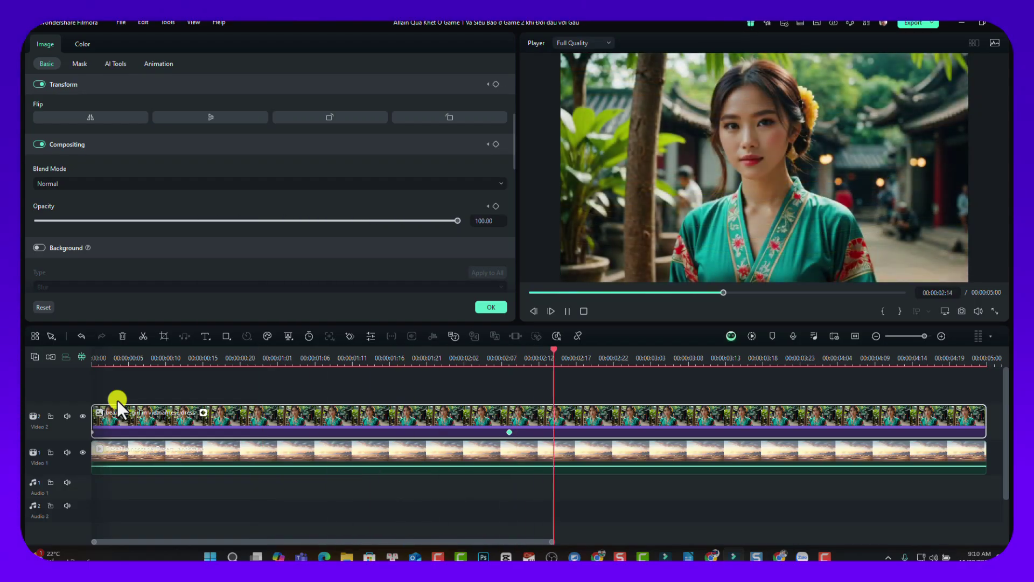
key(space)
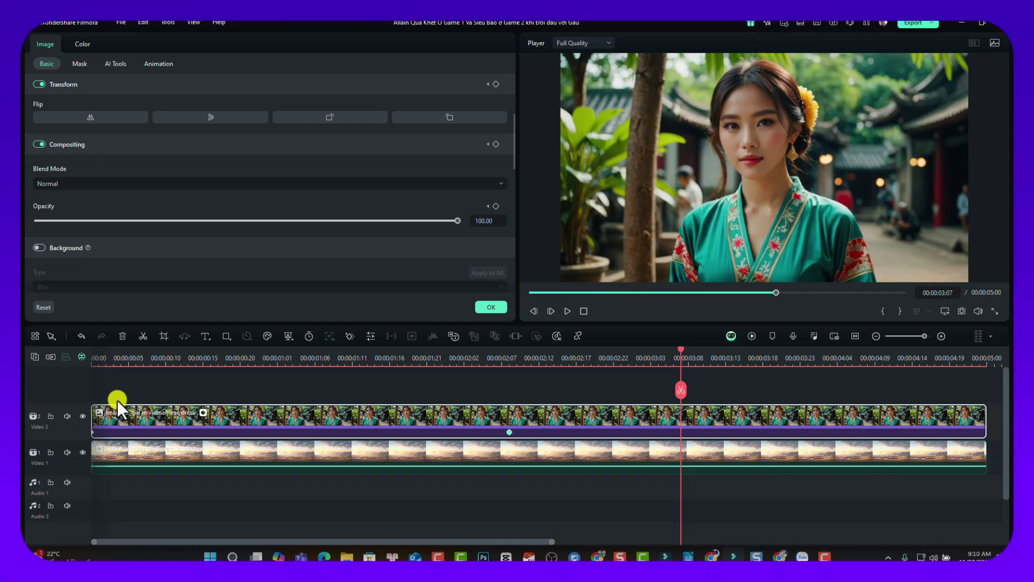
Add a keyframe to the image clip at 00:00:03:07 and scale the image down to about 35% at 00:00:04:16.
click(348, 336)
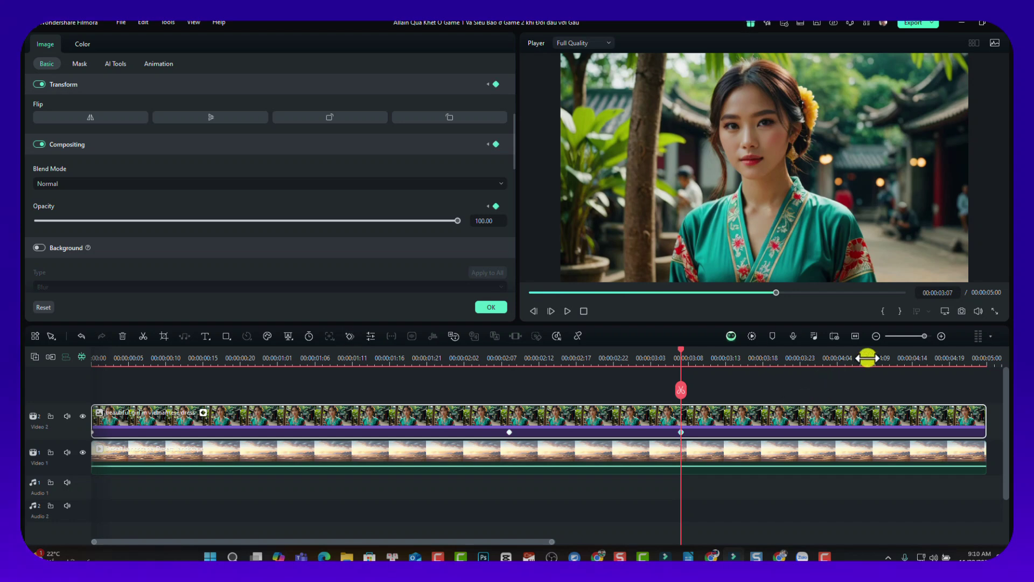
click(926, 355)
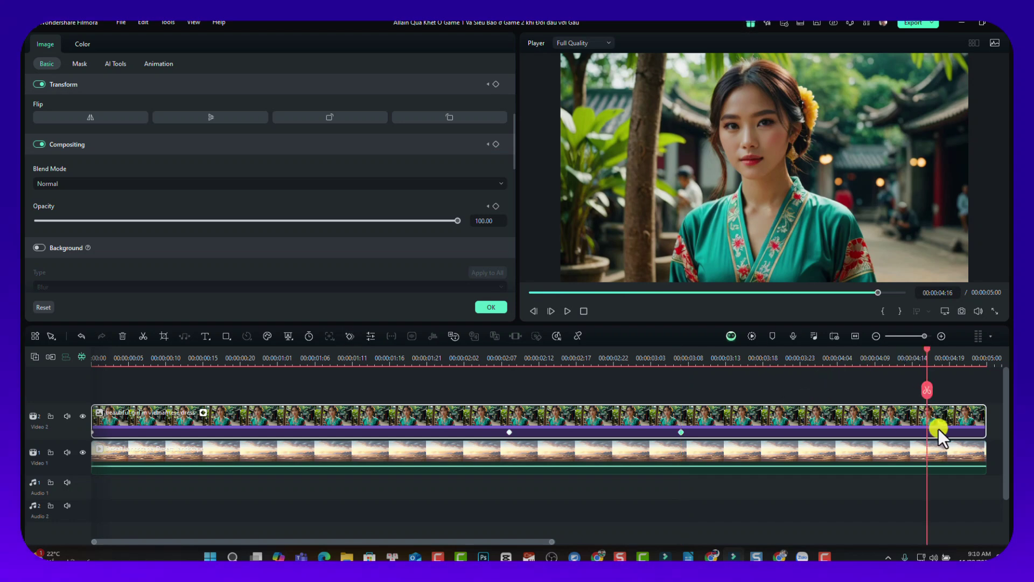
scroll(244, 156, up, 5)
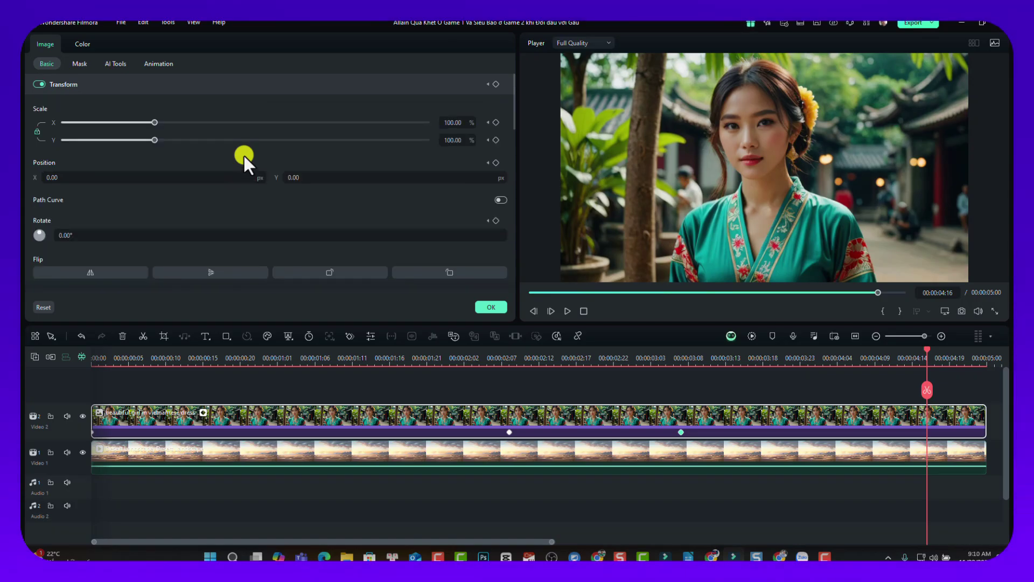
drag(185, 135, 96, 128)
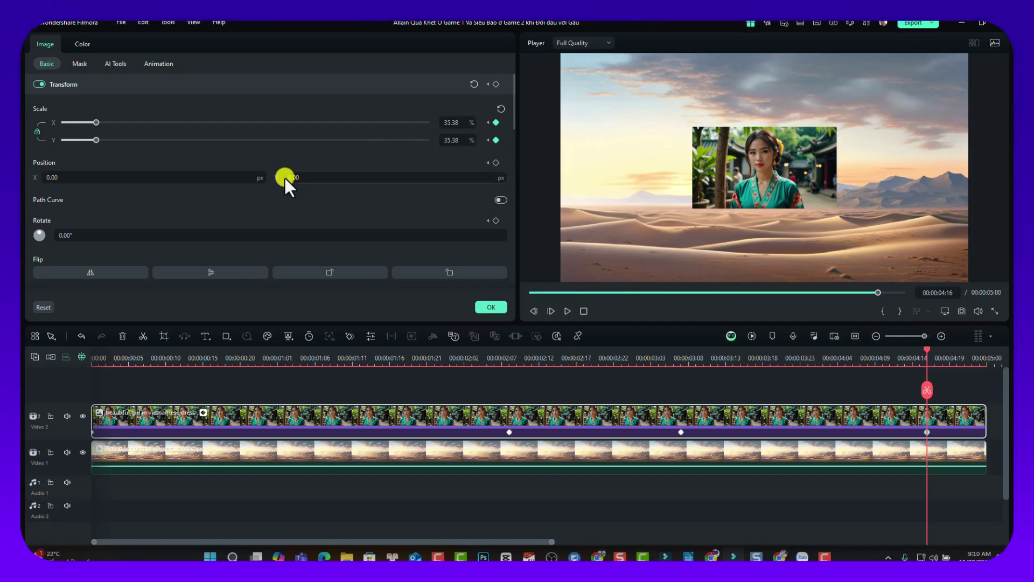
Set the image clip's X position to 1358 px at 00:00:04:16 and play the animation from the start.
click(53, 176)
text(49)
key(Return)
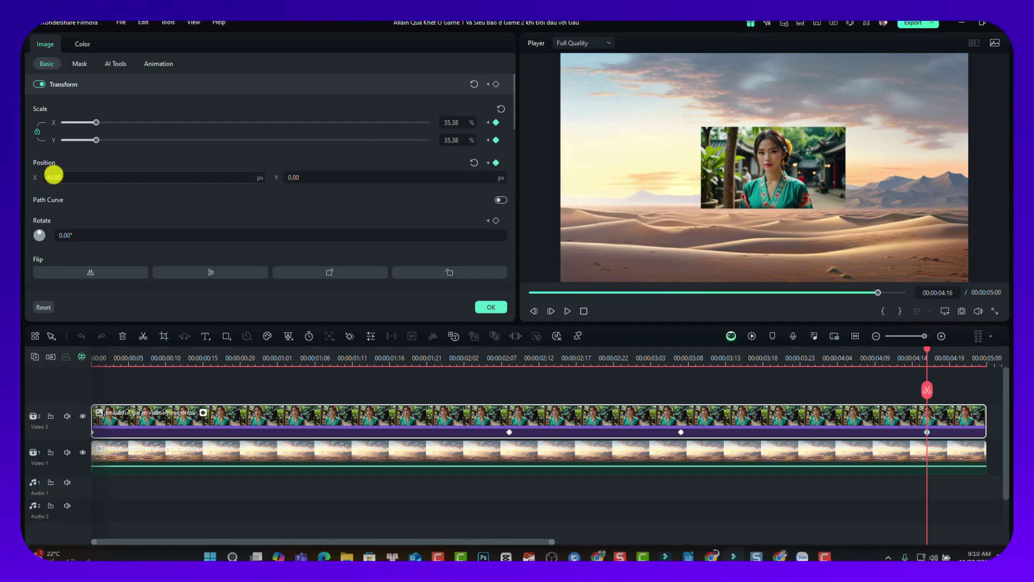
drag(54, 175, 52, 174)
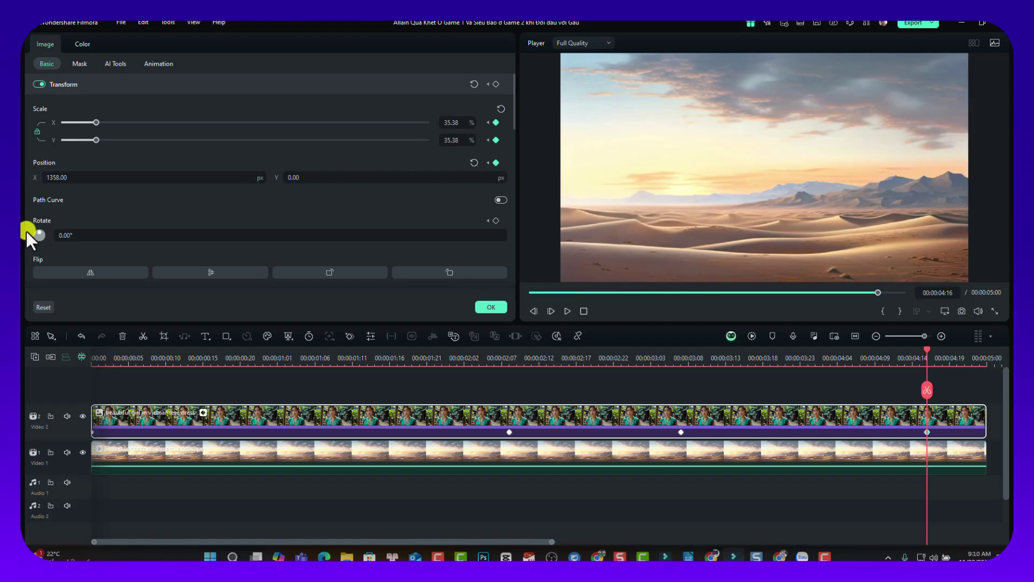
click(92, 358)
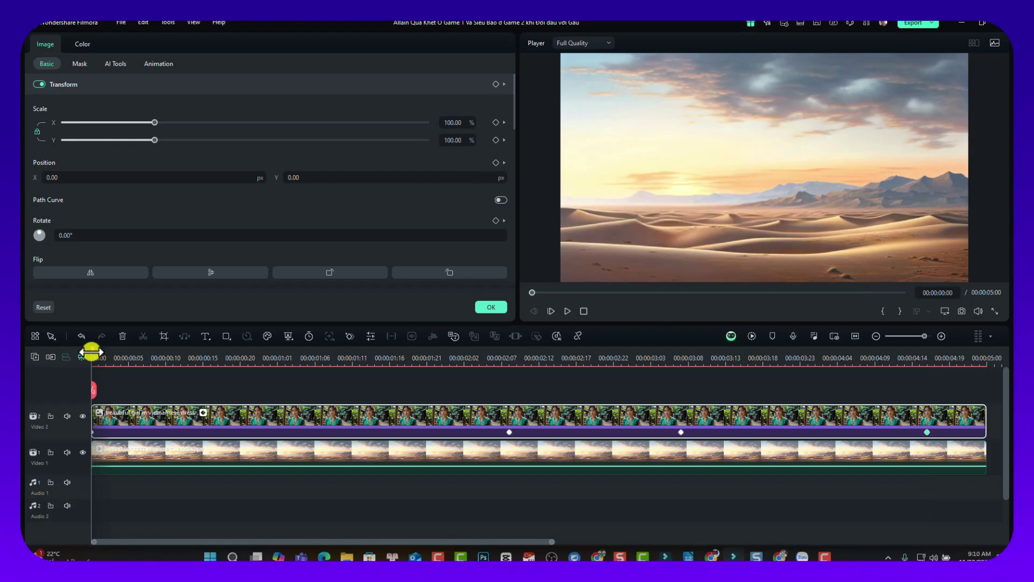
key(space)
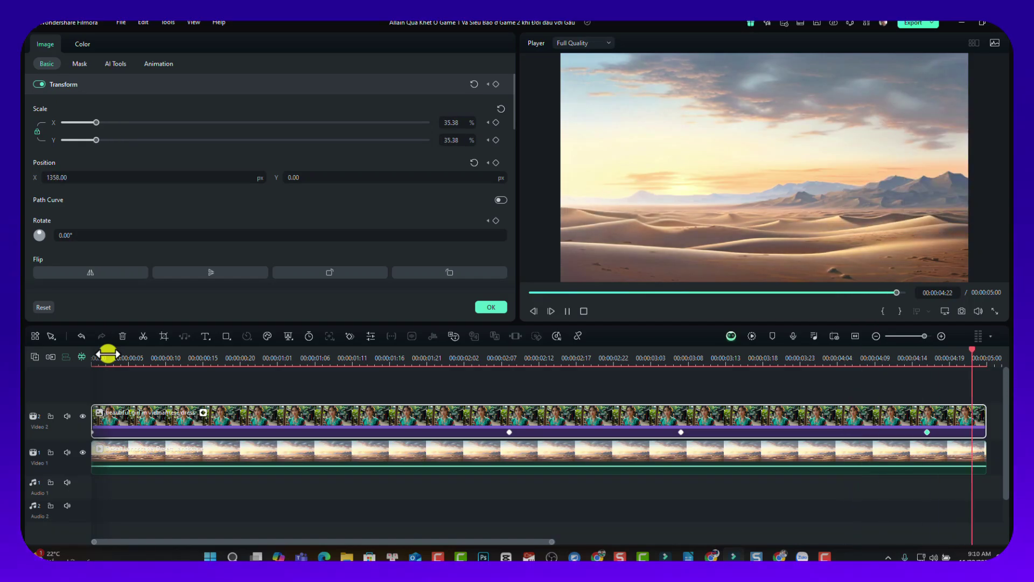
drag(107, 354, 262, 357)
Select all four keyframes on the woman's image clip and copy them.
click(234, 466)
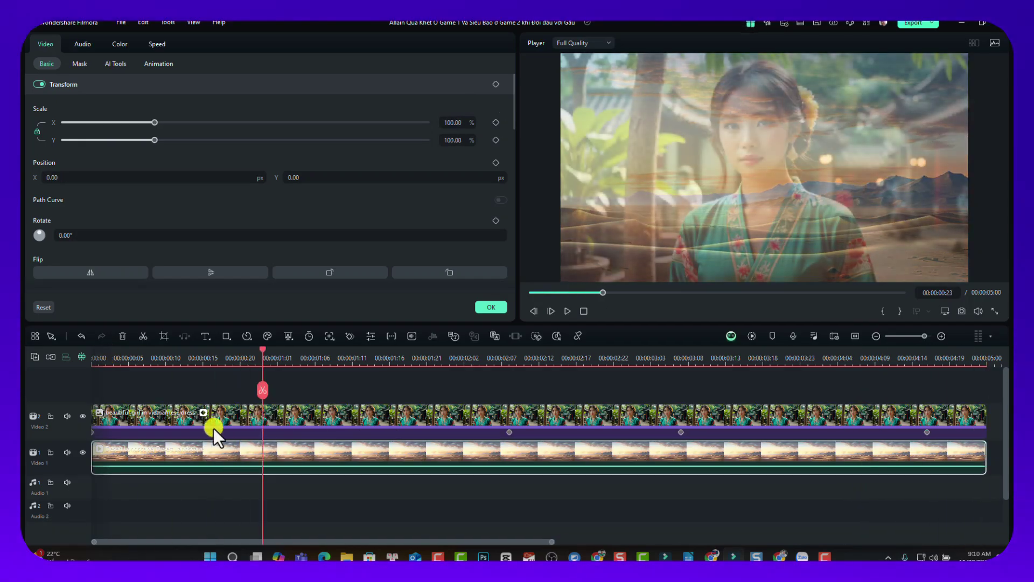
click(91, 434)
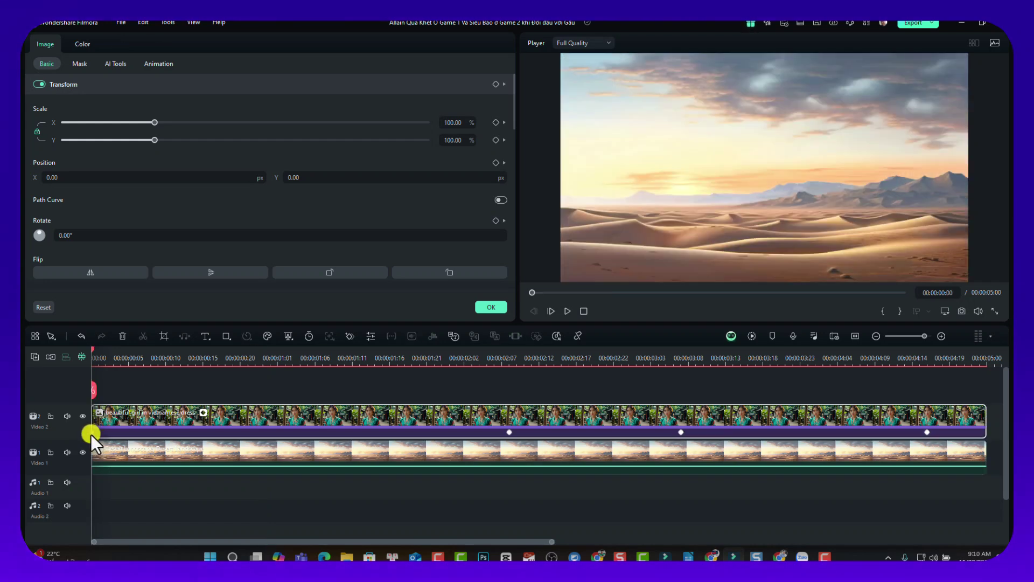
click(509, 432)
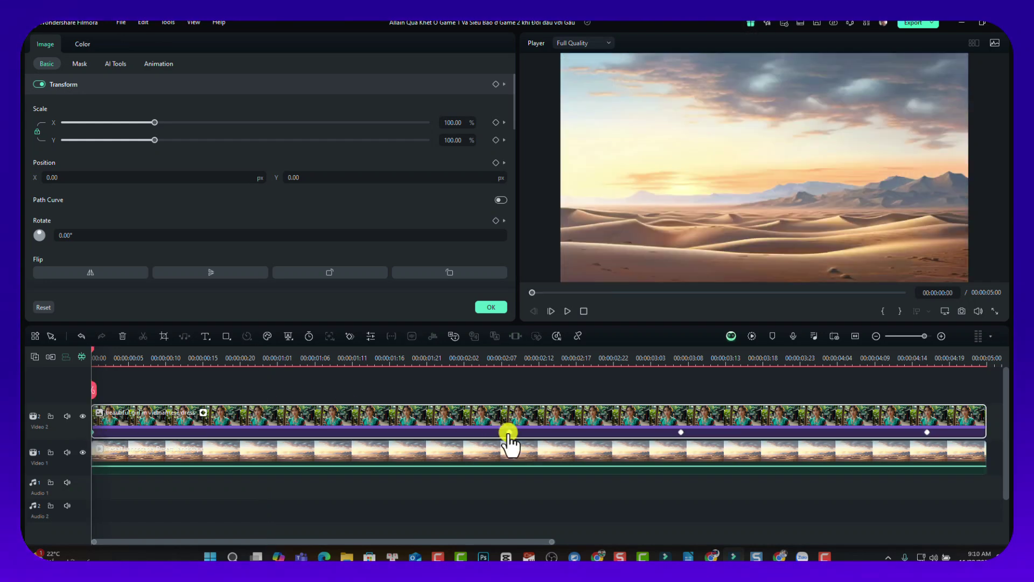
click(681, 432)
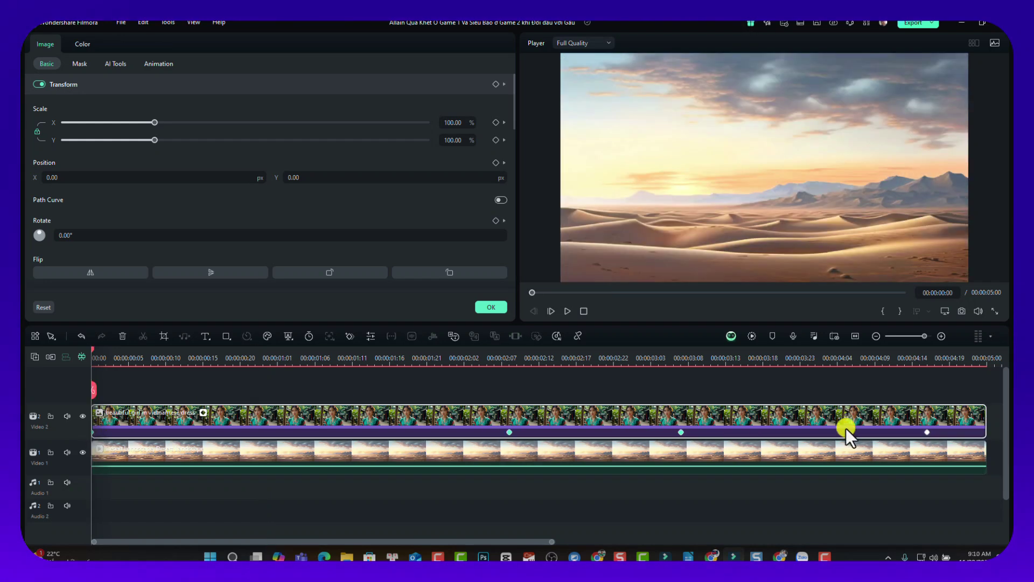
right_click(928, 432)
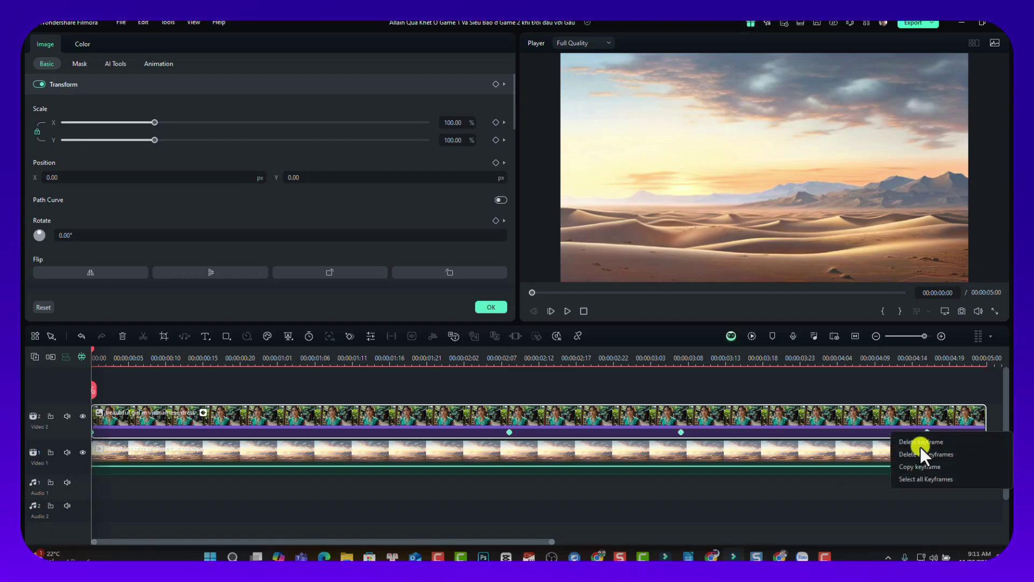
click(916, 466)
Paste the copied keyframes onto the desert clip, and play it with the Video 2 track hidden.
click(457, 456)
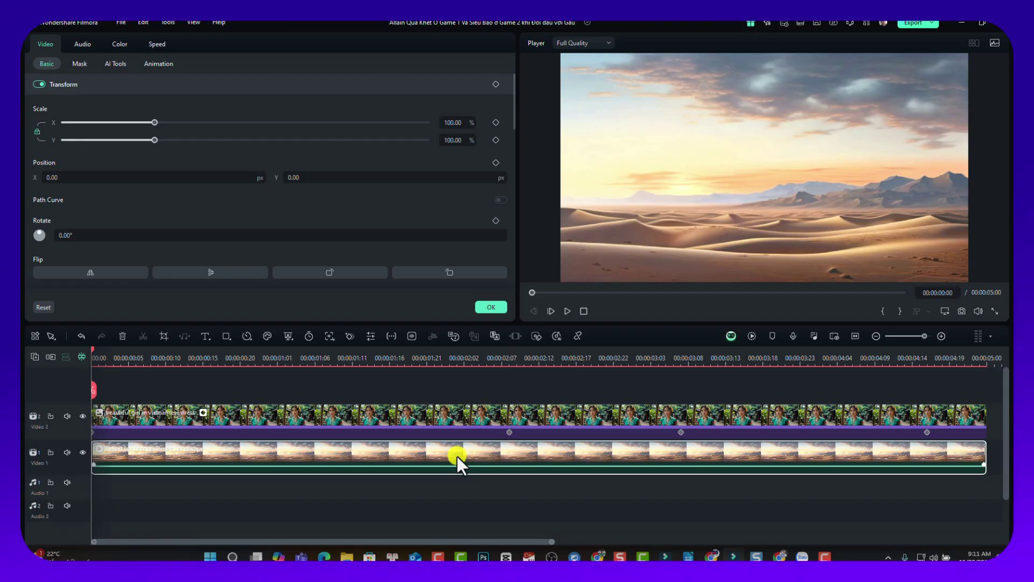
right_click(457, 456)
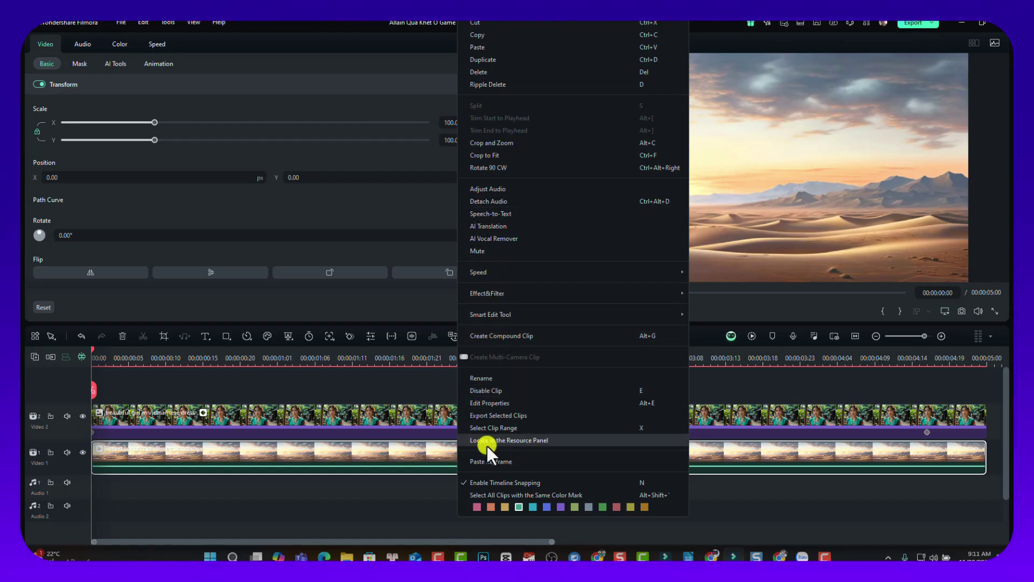
click(487, 461)
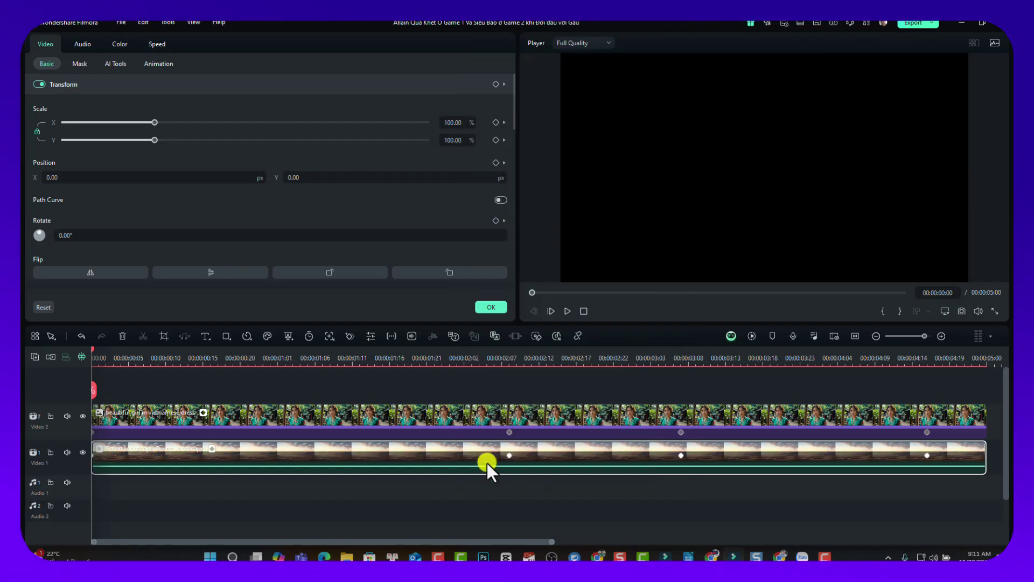
click(82, 413)
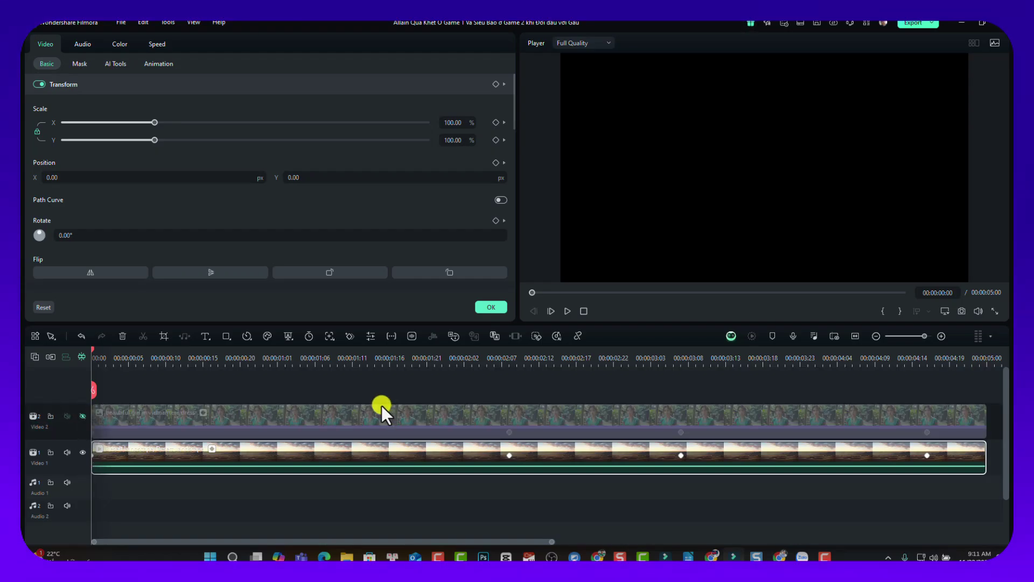
key(space)
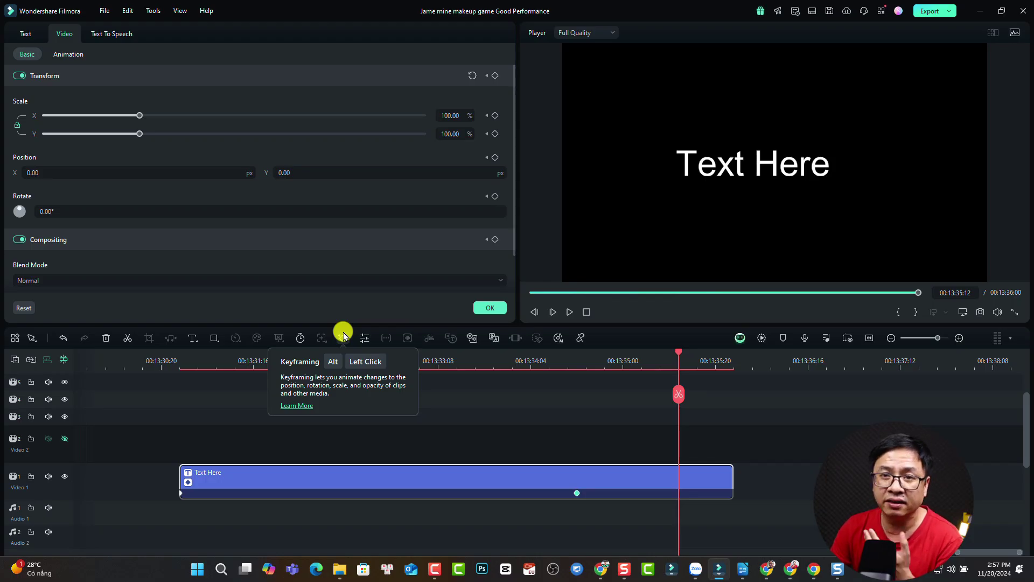
Add a scale keyframe to the title clip at 00:13:32:18, scale the text to about 38% at 00:13:33:05, and play it.
click(494, 117)
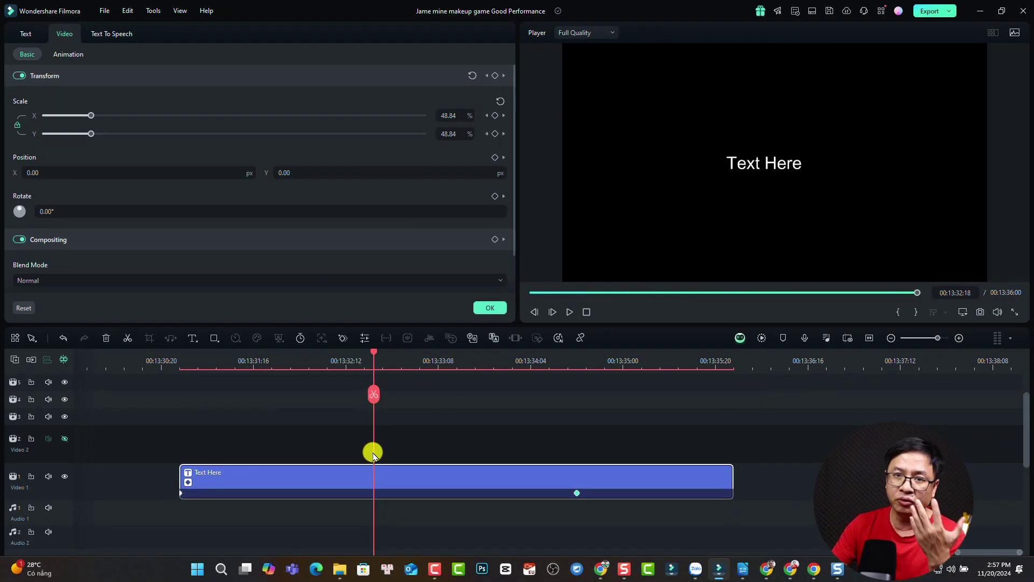
click(494, 118)
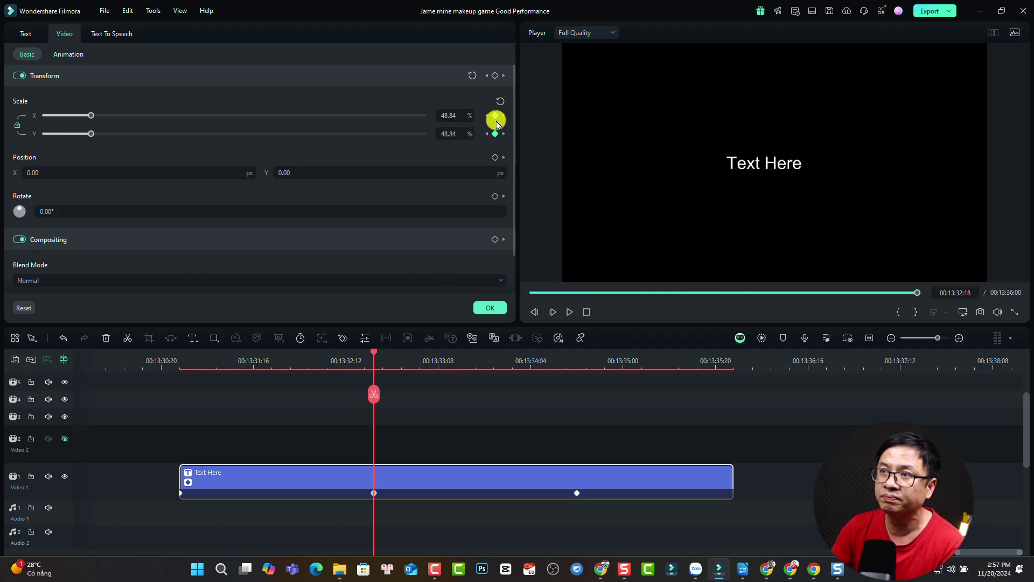
click(424, 357)
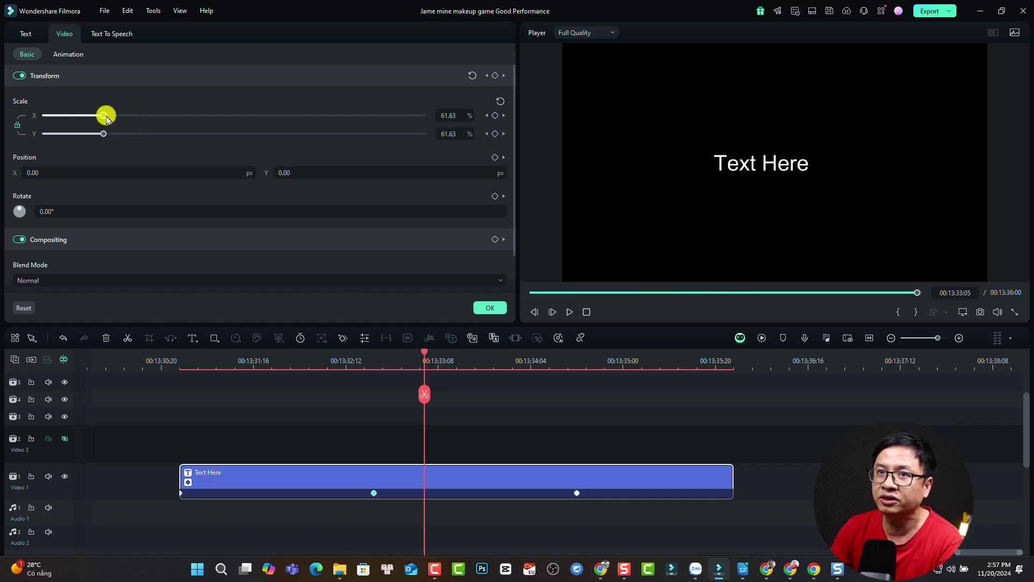
drag(106, 118, 81, 118)
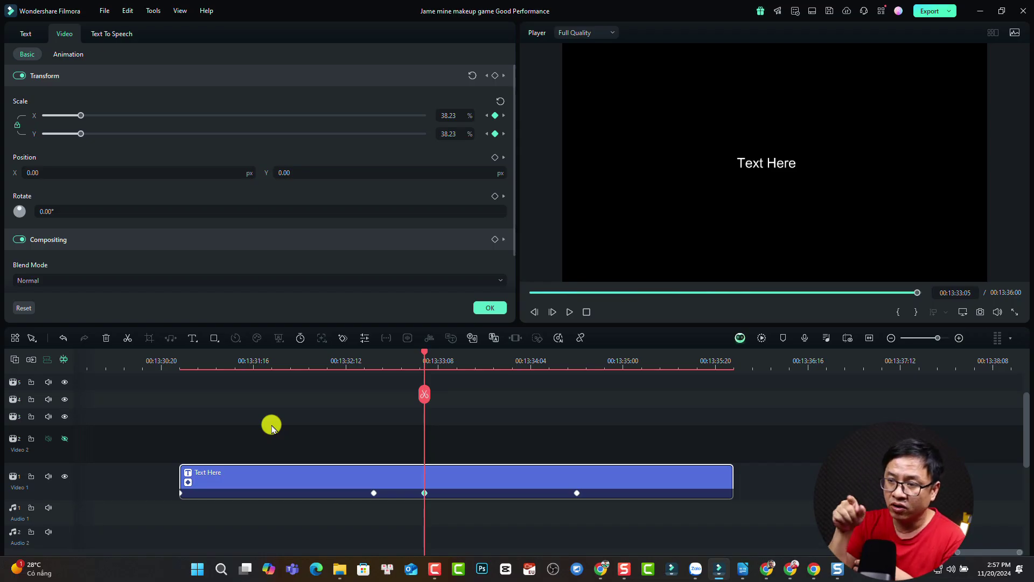
click(138, 366)
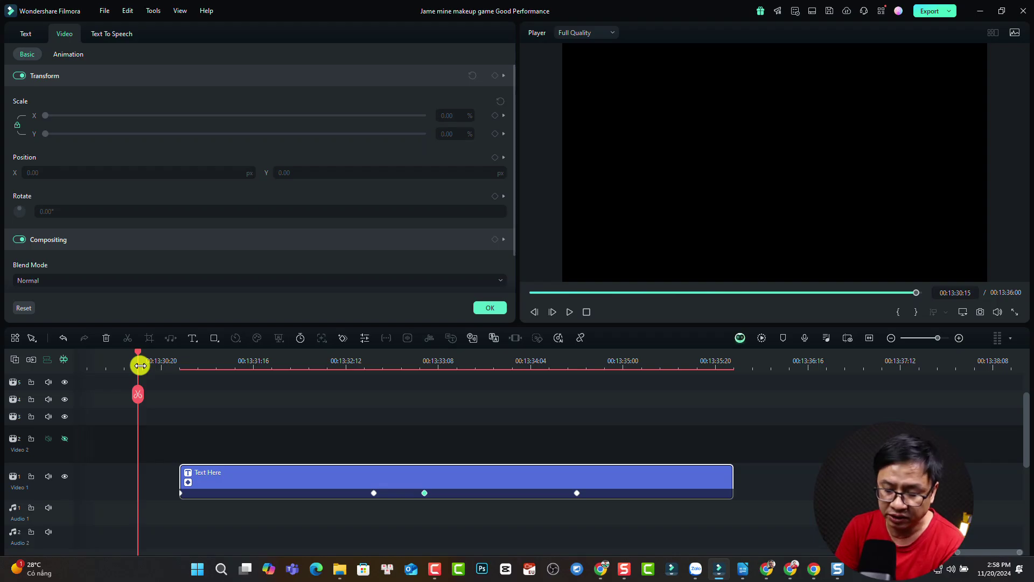
key(space)
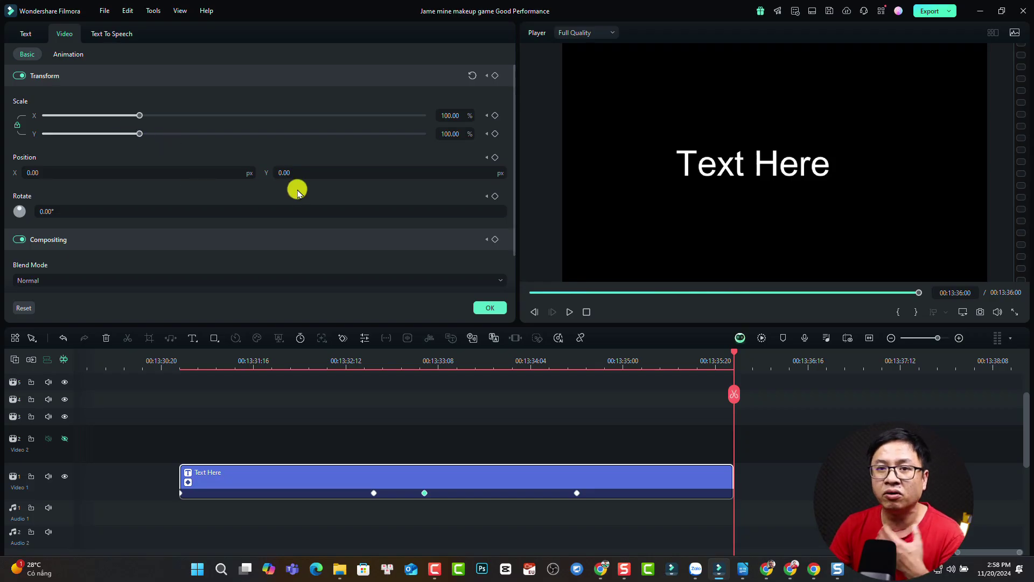
Make the title fade out with an opacity keyframe at 00:13:35:07 and 0 opacity at 00:13:35:17, and play it.
scroll(297, 193, down, 1)
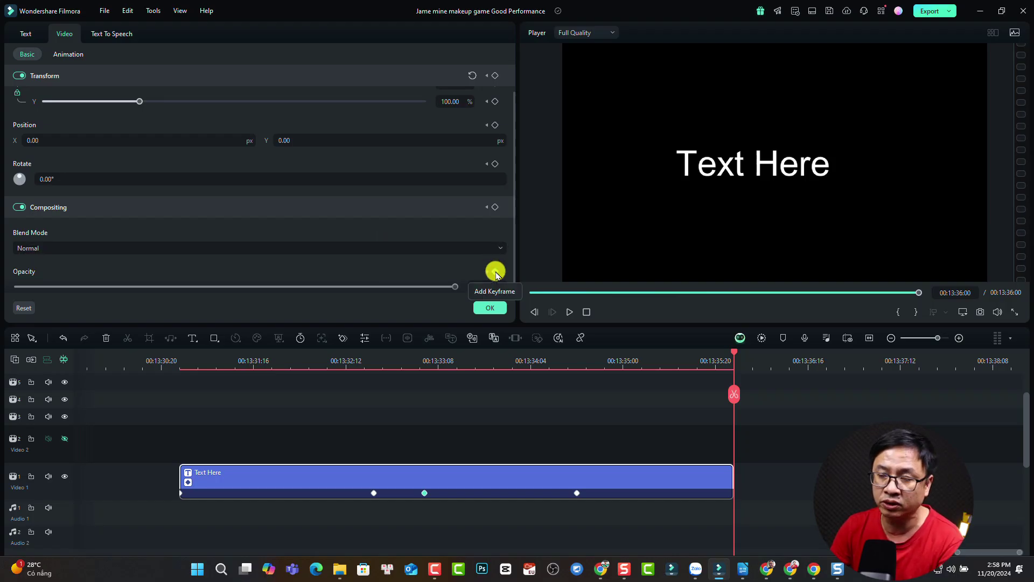
click(655, 354)
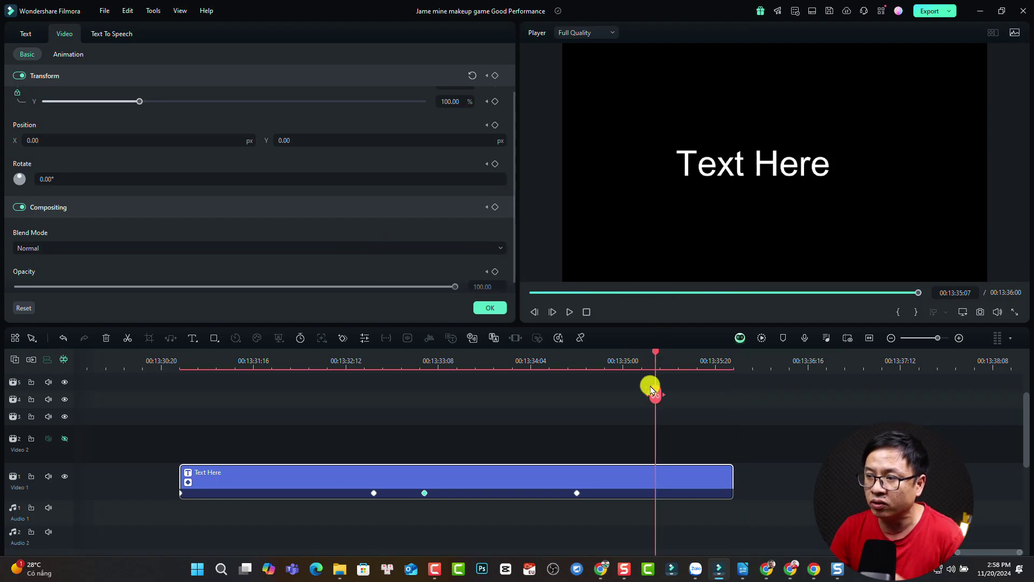
click(495, 272)
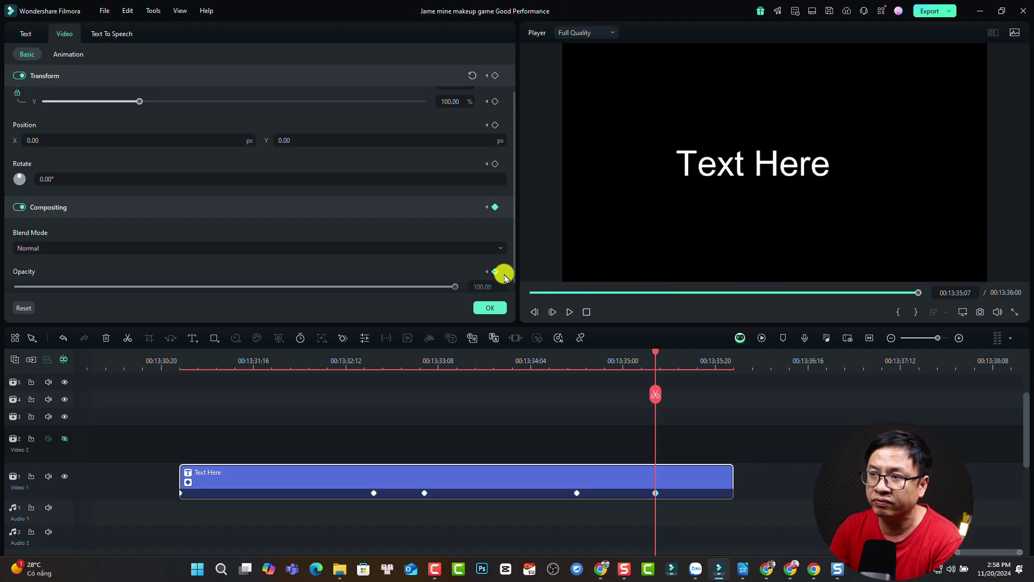
click(702, 358)
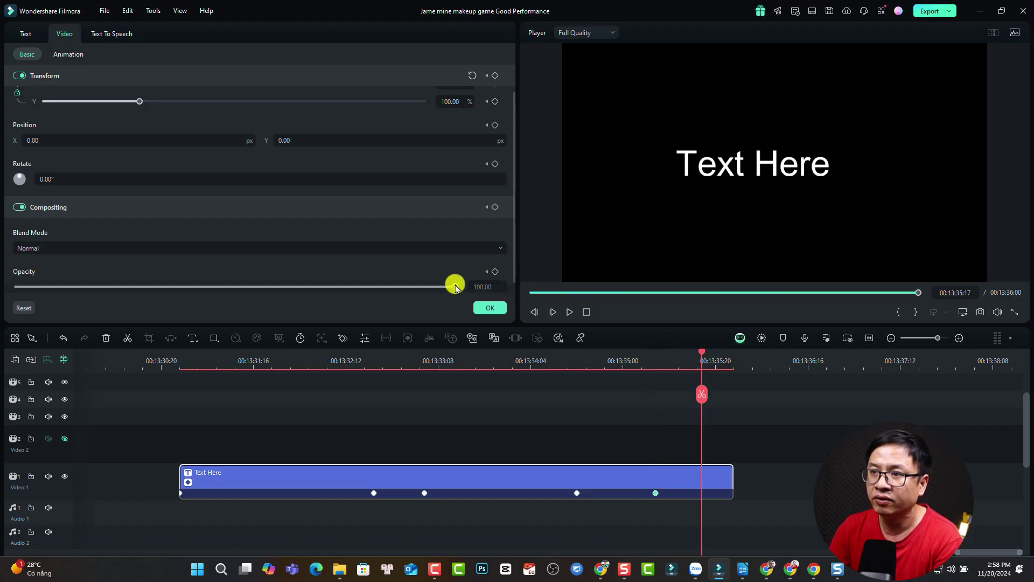
drag(455, 288, 17, 286)
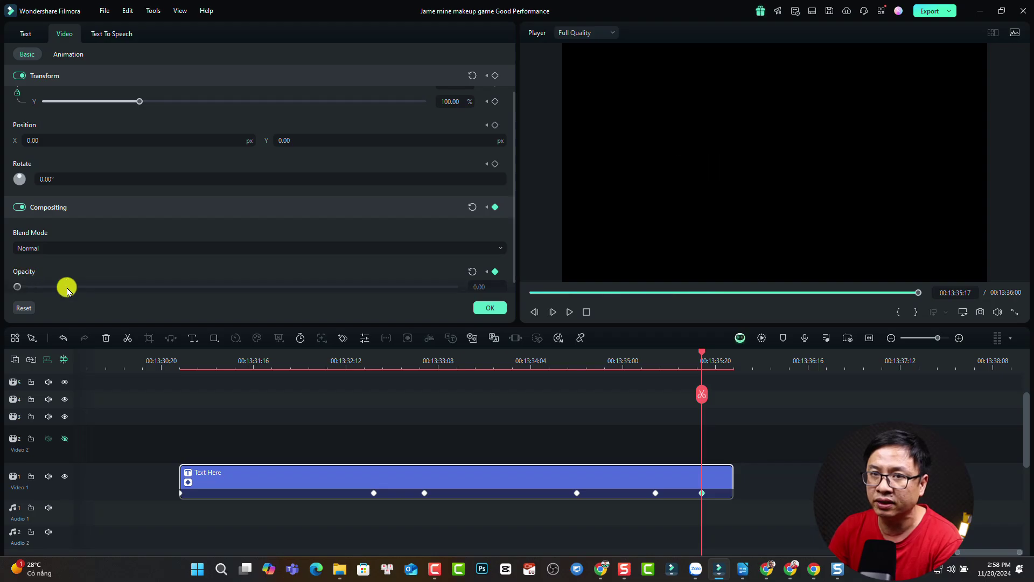
click(333, 357)
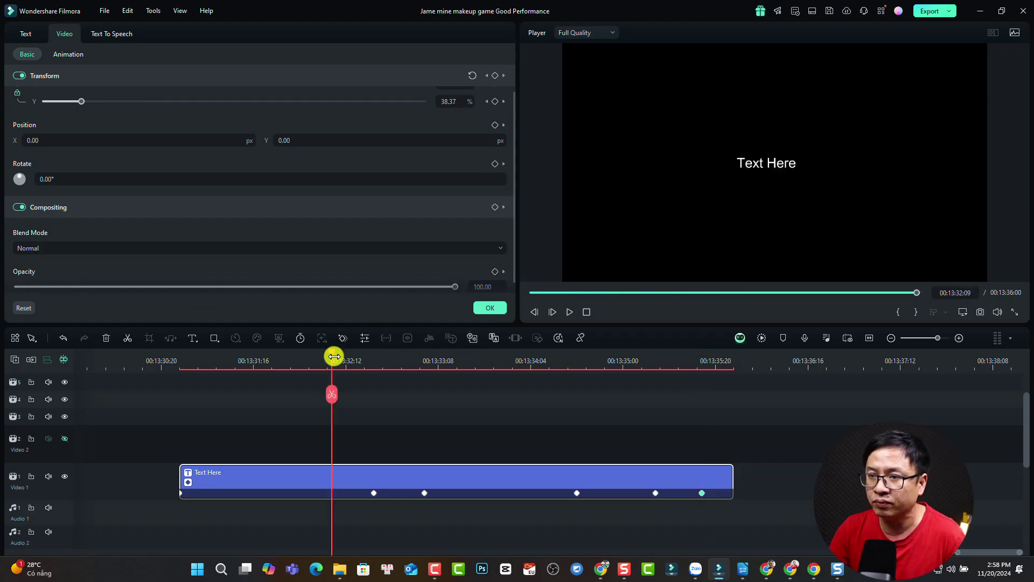
key(space)
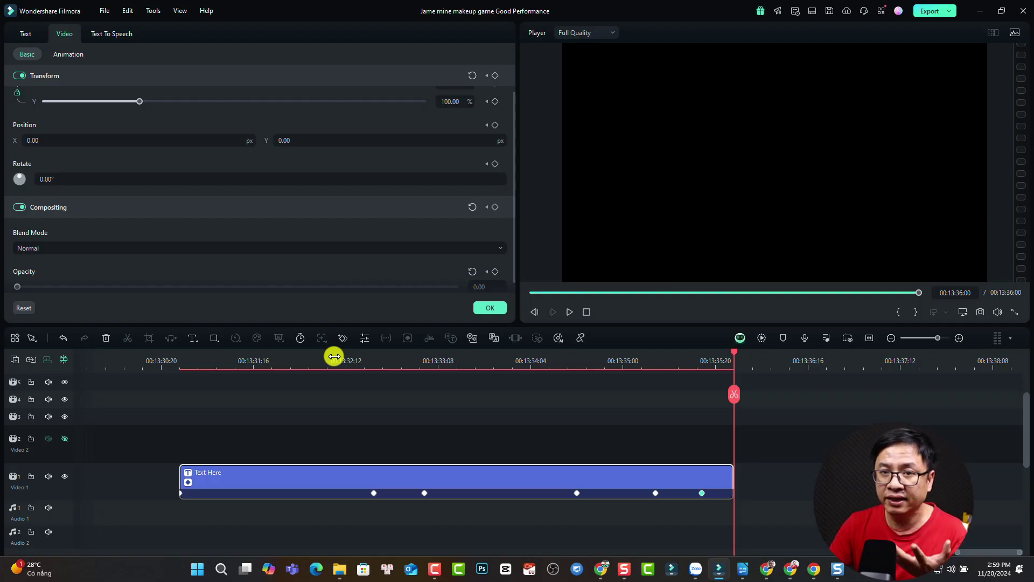
Select all keyframes on the title clip and copy them.
click(656, 493)
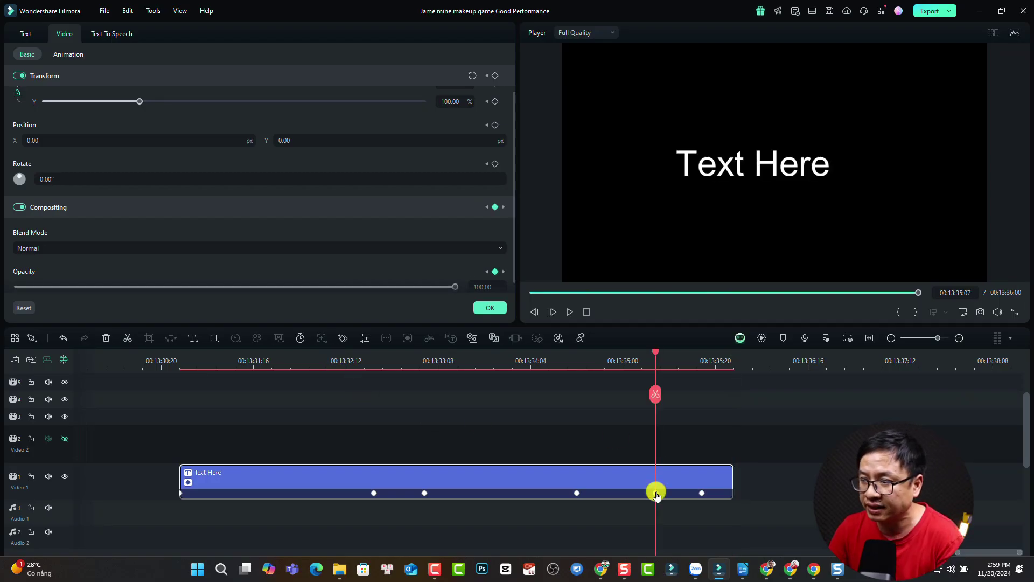
right_click(656, 493)
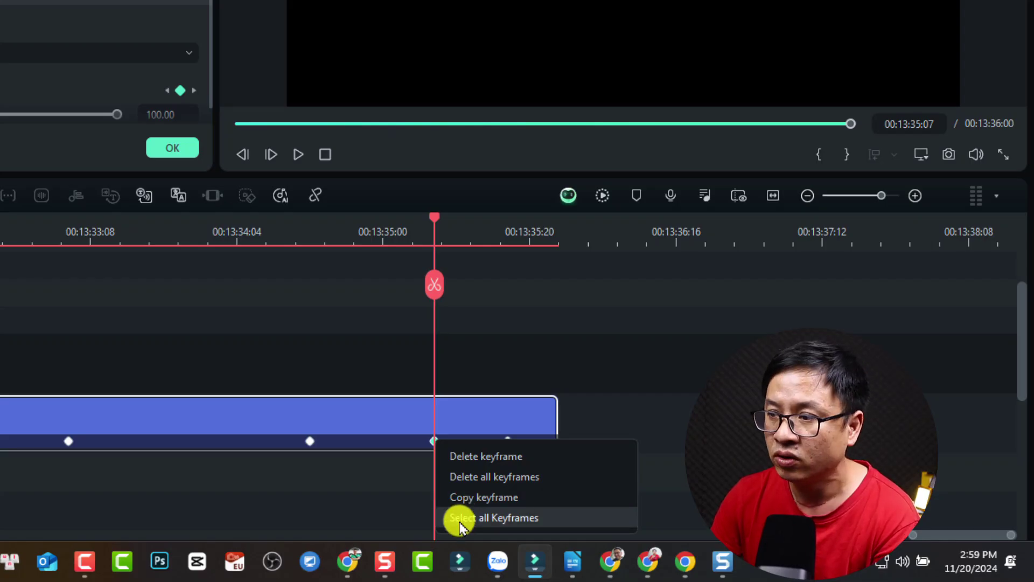
click(496, 518)
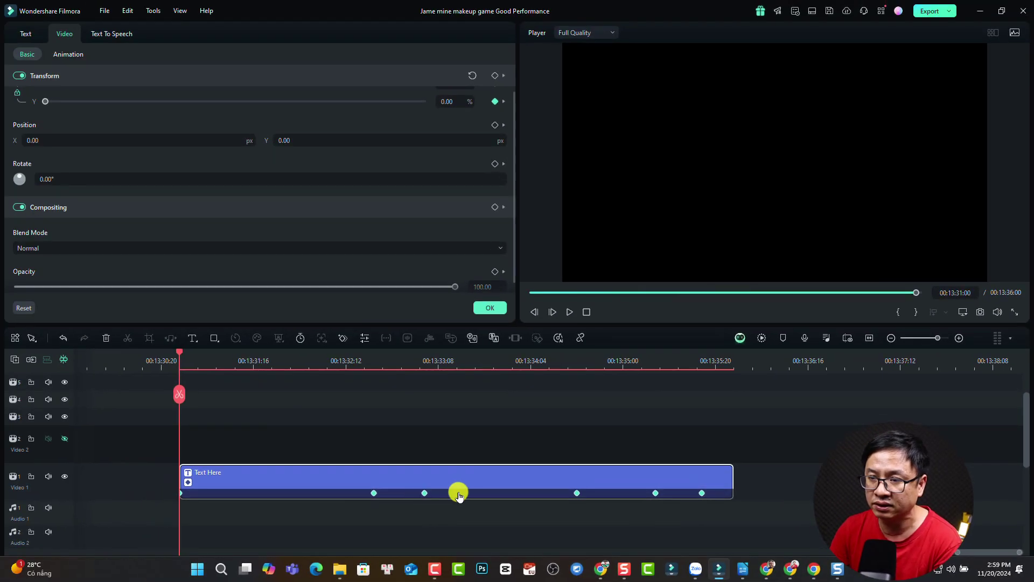
right_click(425, 493)
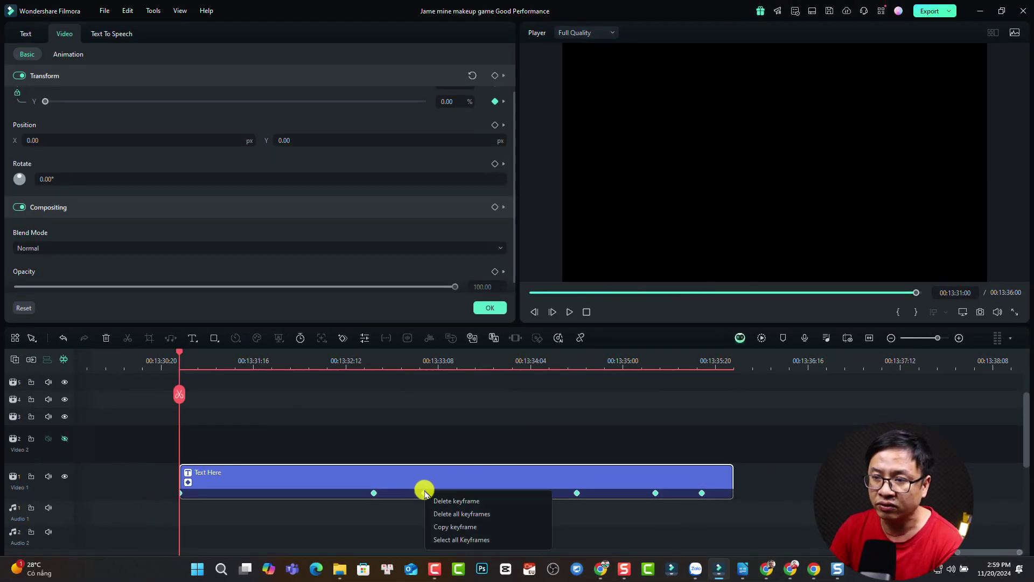
click(451, 529)
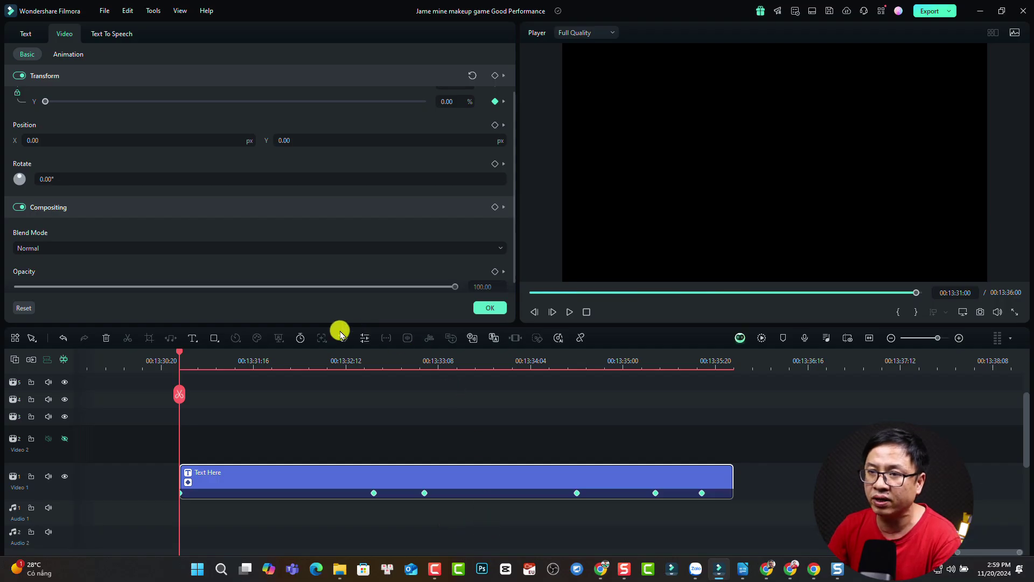
Add a second text title and place it on the Video 1 track directly after the first title, at 00:13:36:00.
mouse_move(193, 340)
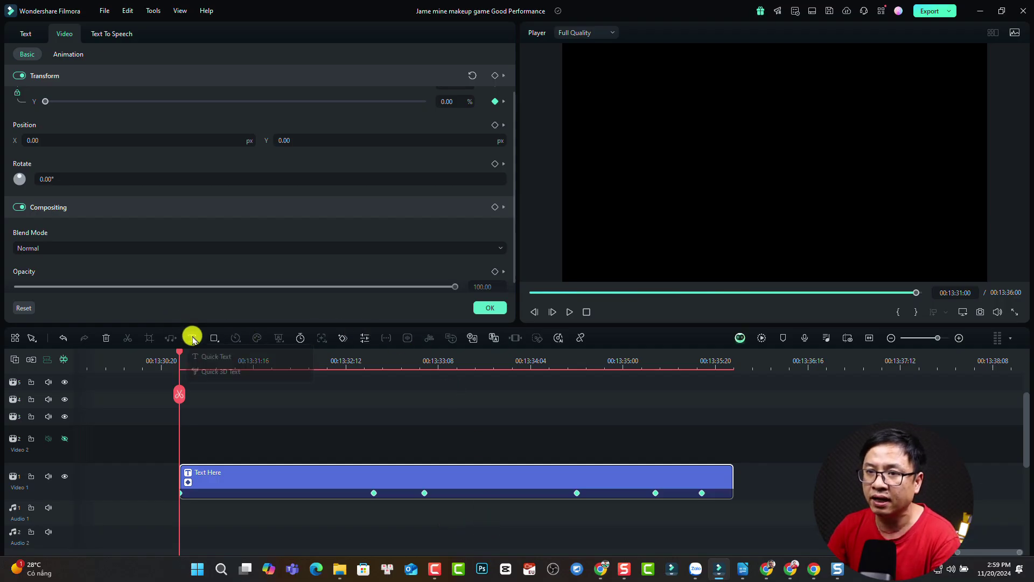
click(202, 365)
drag(379, 448, 1023, 443)
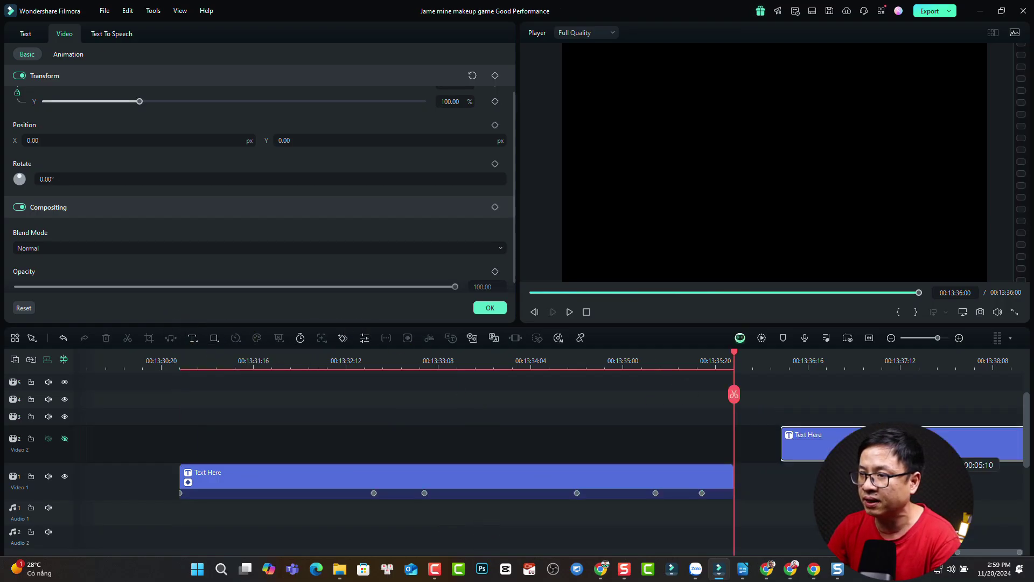
drag(889, 443, 843, 481)
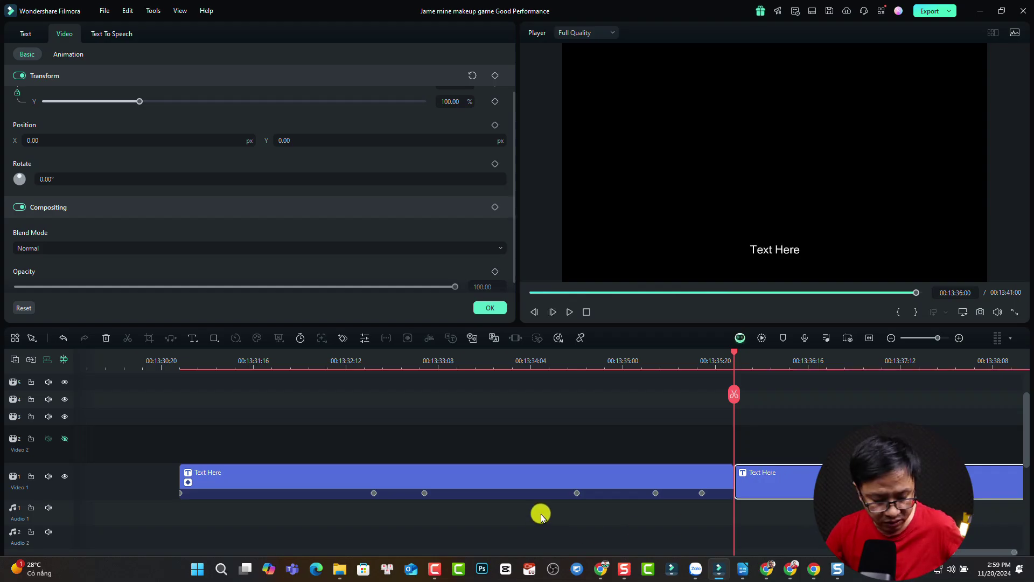
Paste the copied keyframes onto the second title at 00:13:36:00 and play its animation.
ctrl+scroll(570, 494, down, 4)
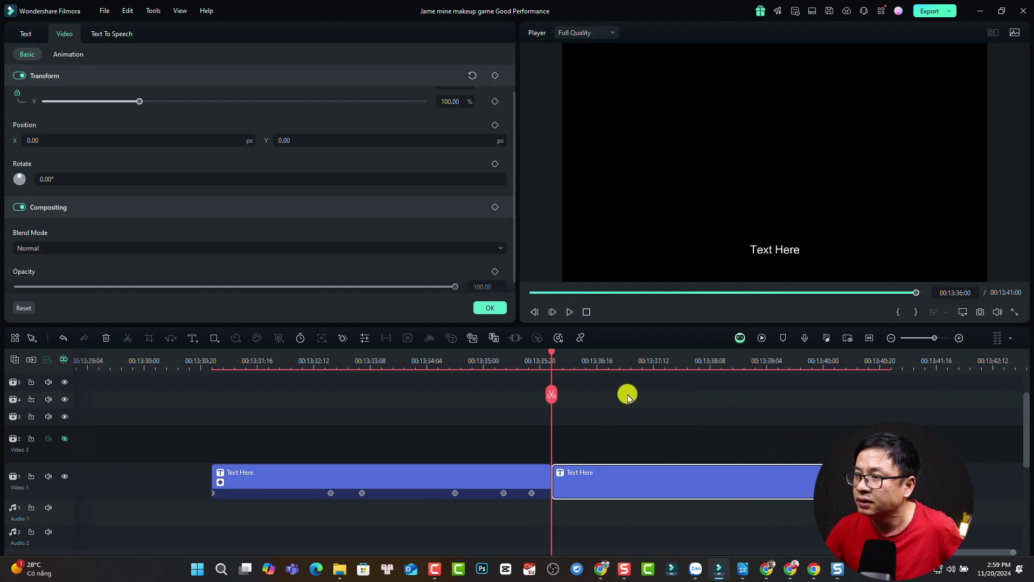
right_click(594, 492)
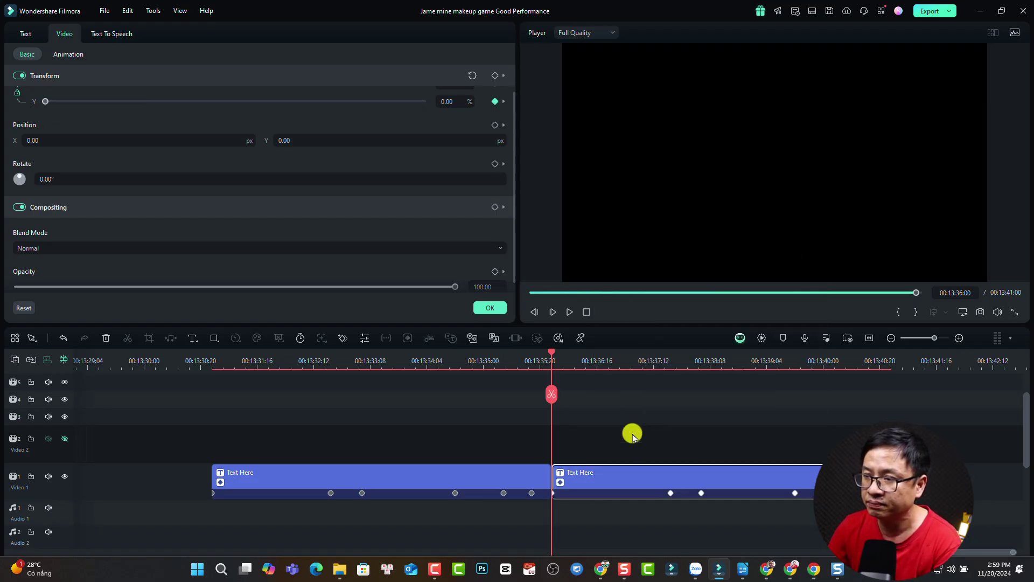
key(space)
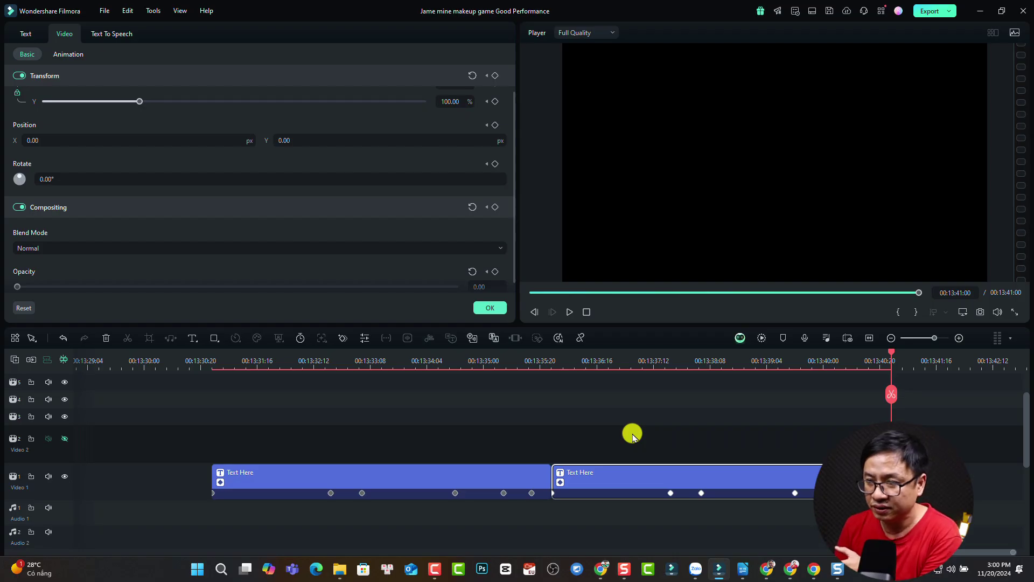
click(635, 437)
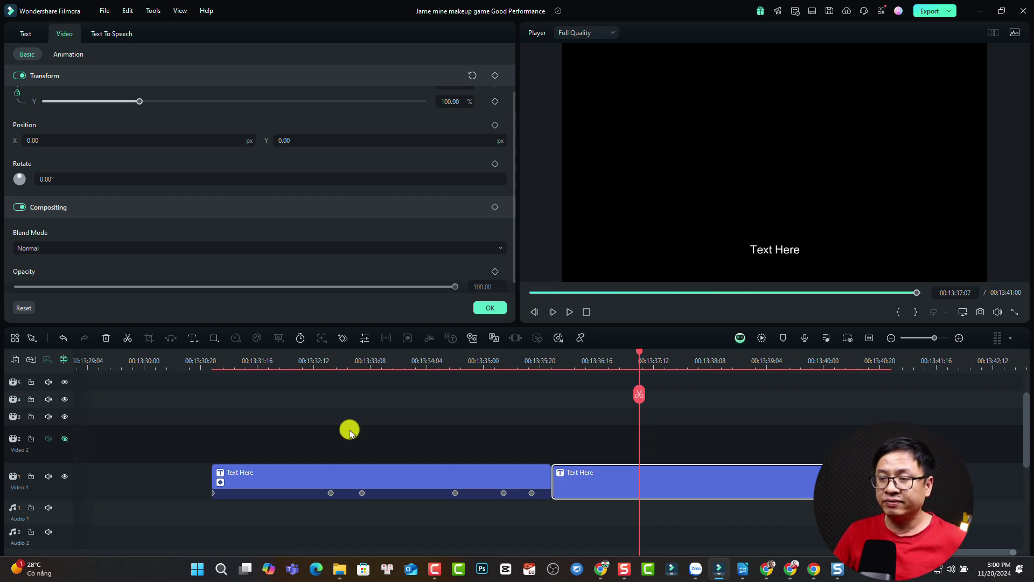
Open the keyframe curve view of the first title clip and collapse its Transform group.
click(308, 478)
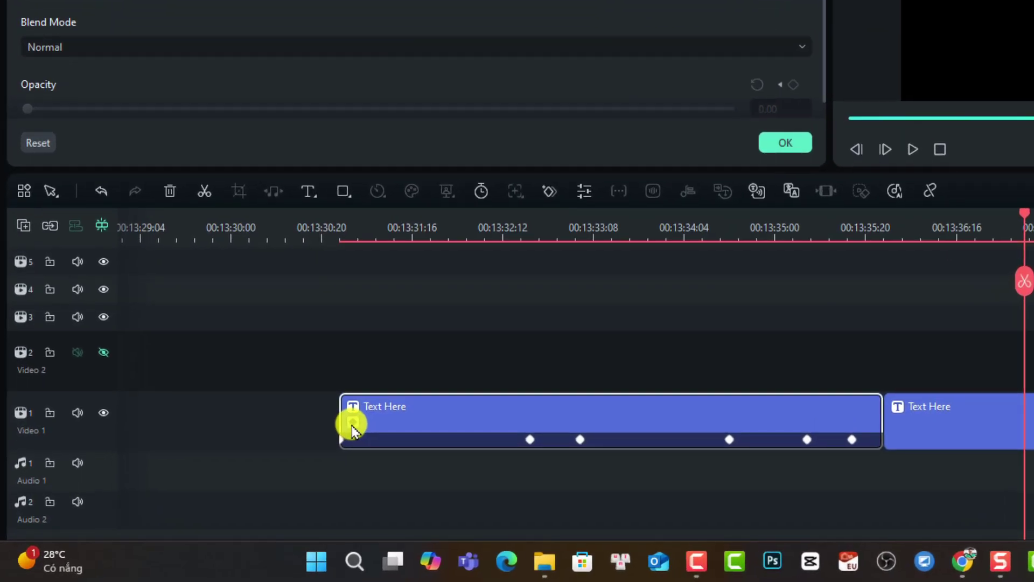
click(352, 425)
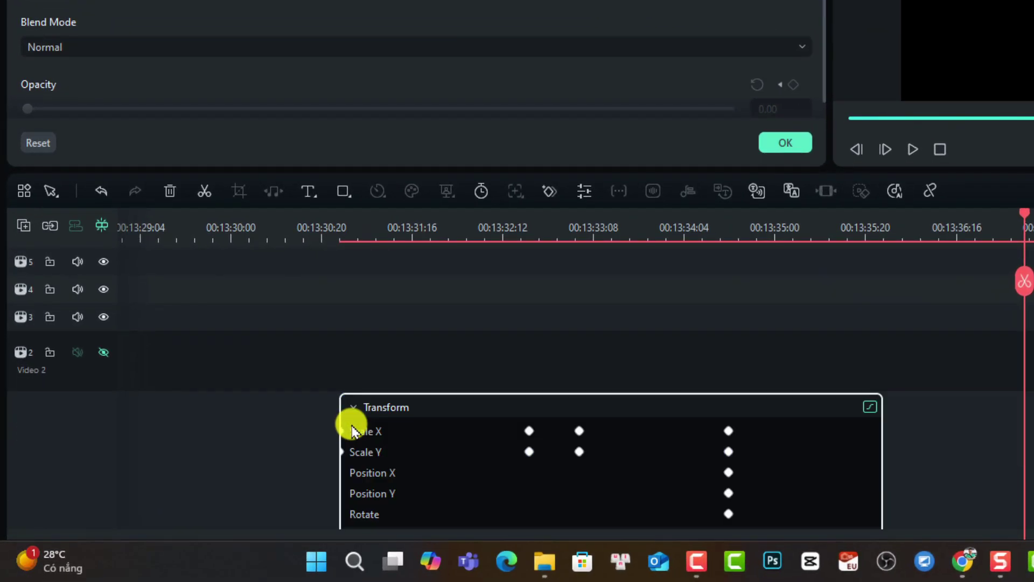
scroll(750, 415, down, 5)
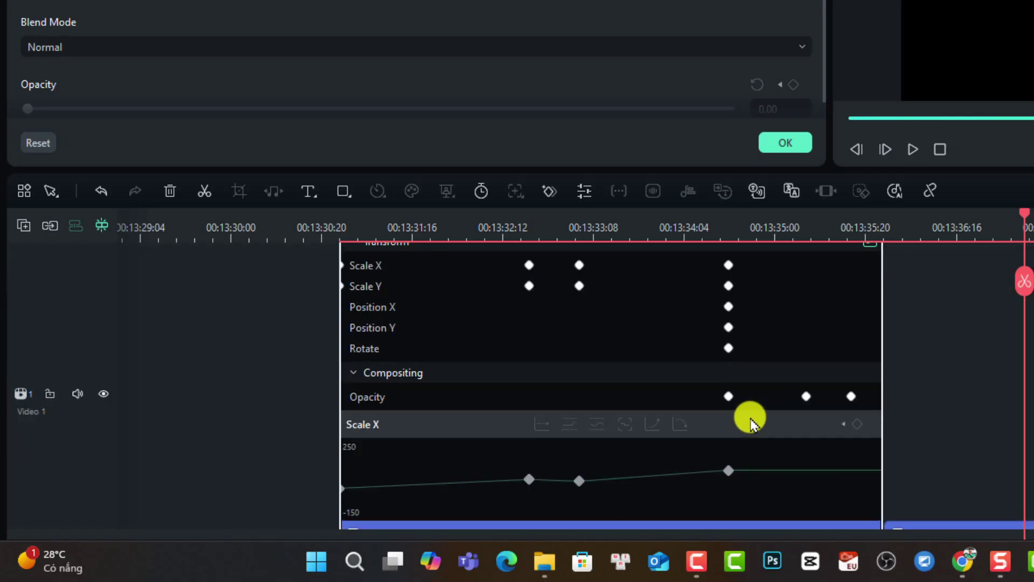
scroll(722, 418, down, 3)
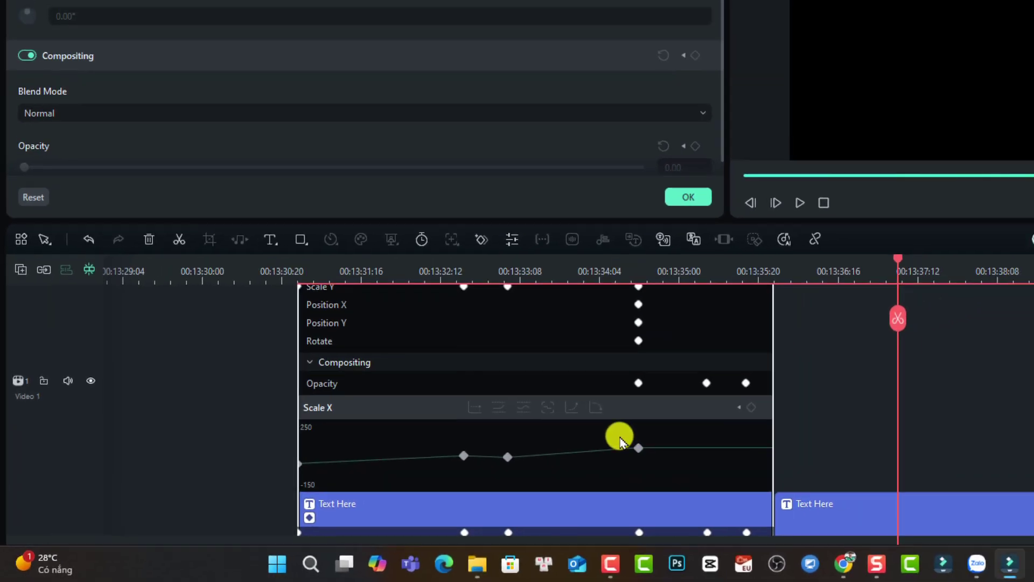
scroll(519, 362, up, 4)
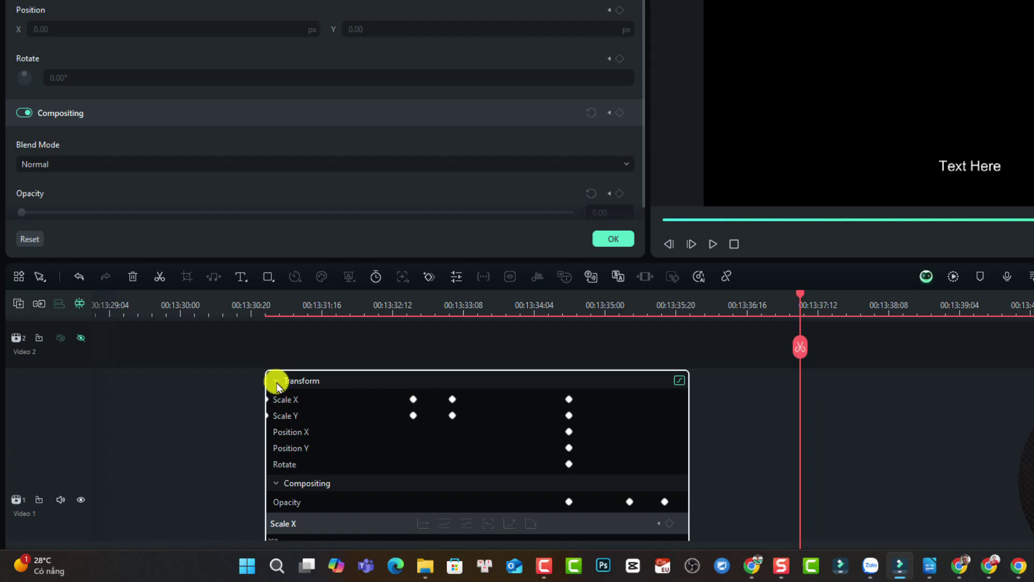
click(275, 384)
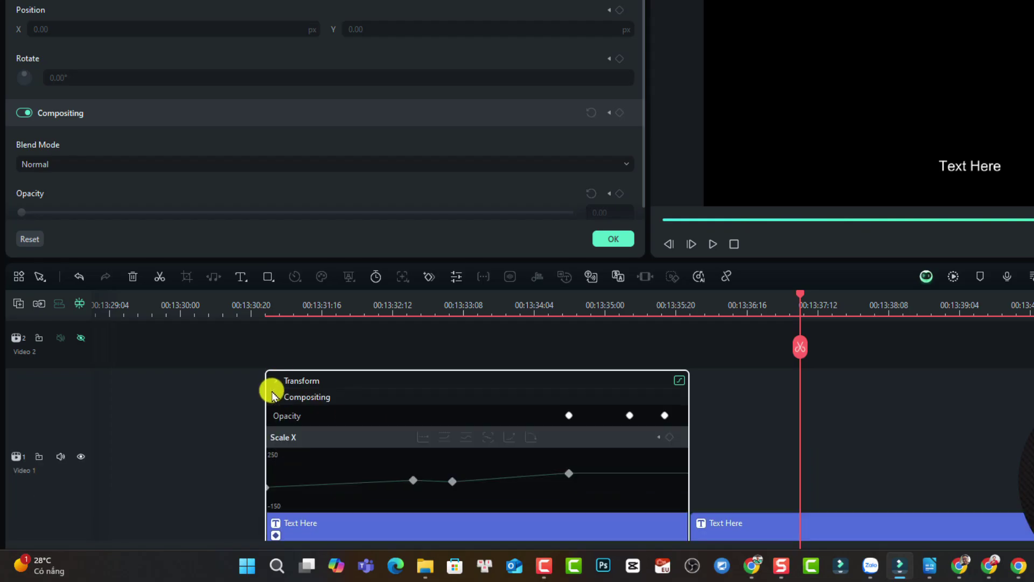
scroll(410, 444, down, 1)
Apply Ease in to the last three Scale X keyframes of the first title and play the animation from 00:13:31:06.
double_click(413, 448)
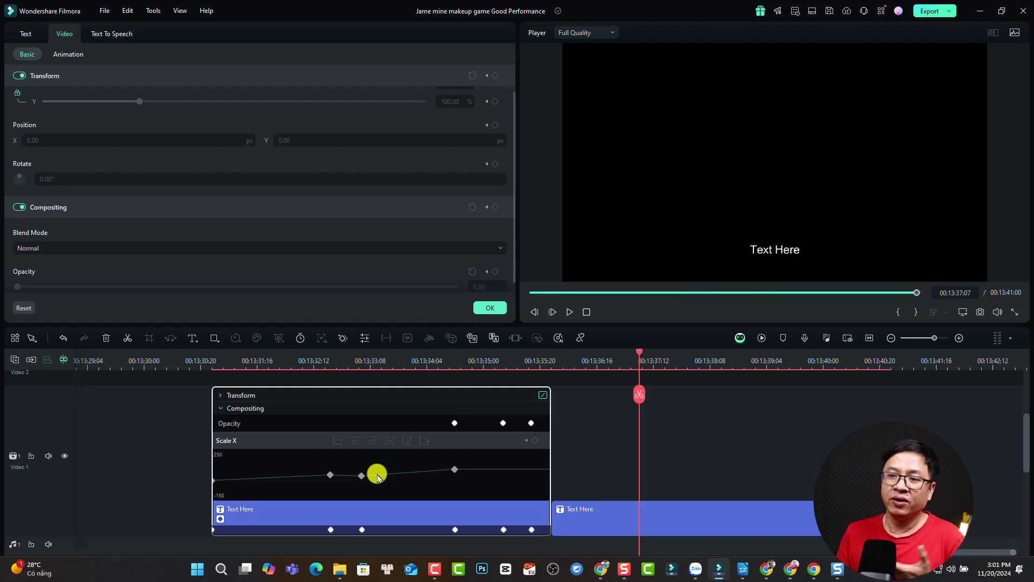
drag(479, 487, 329, 464)
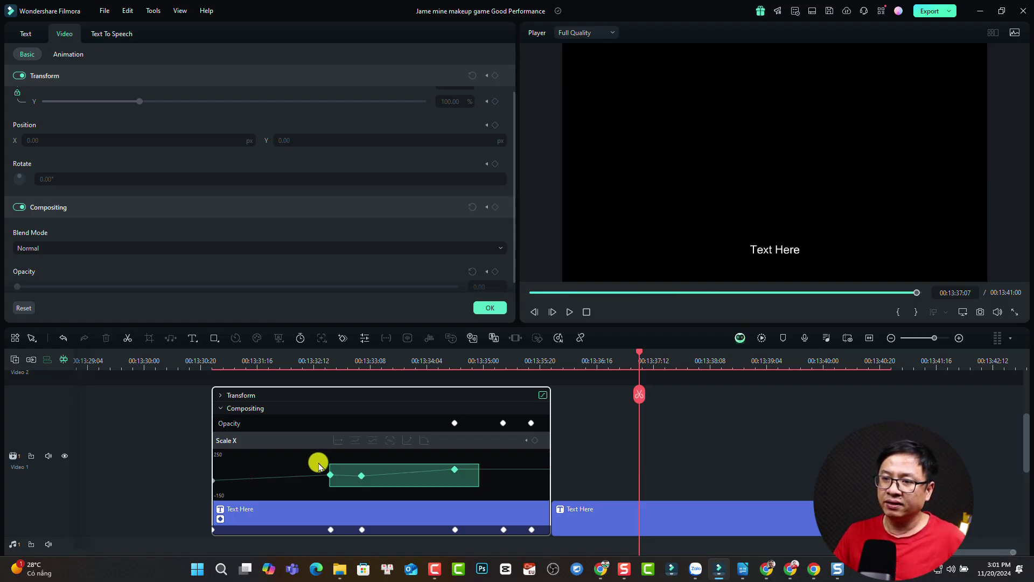
click(274, 471)
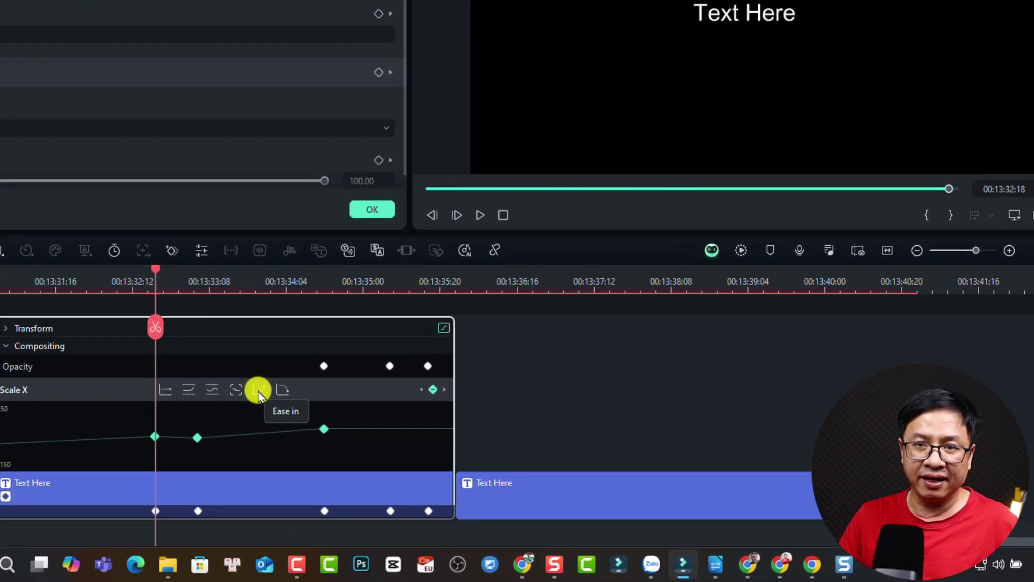
click(407, 442)
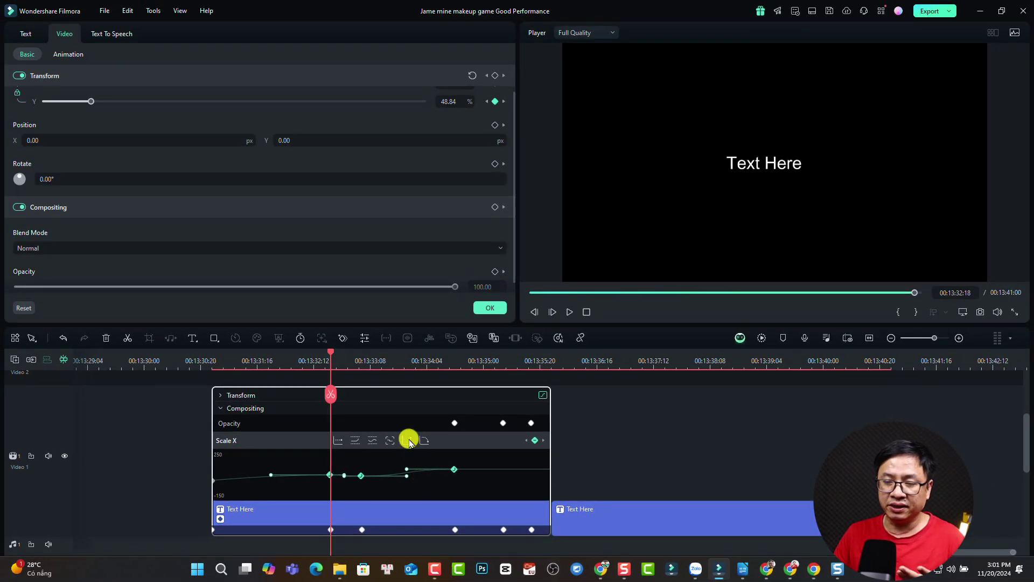
drag(331, 354, 231, 362)
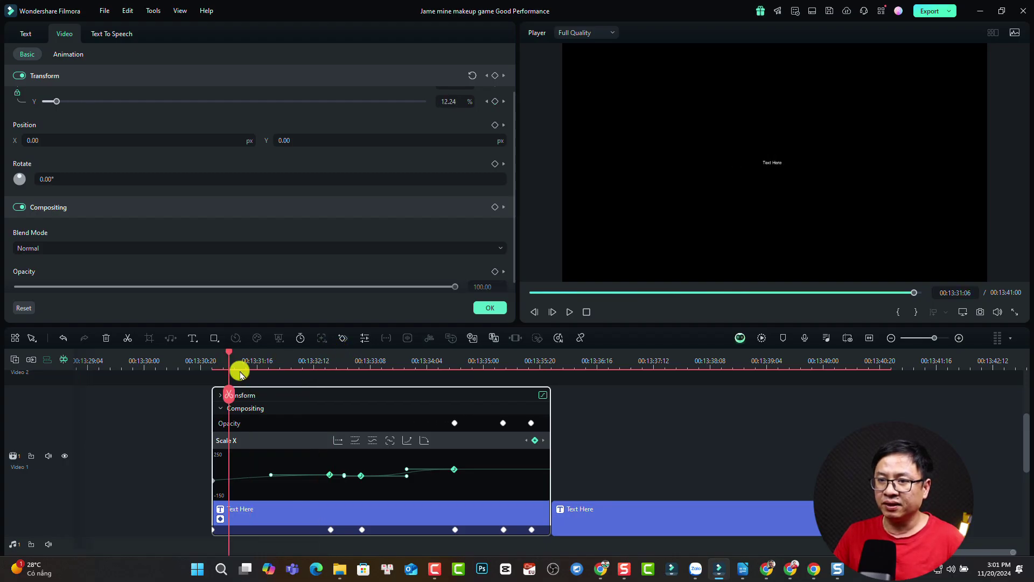
key(space)
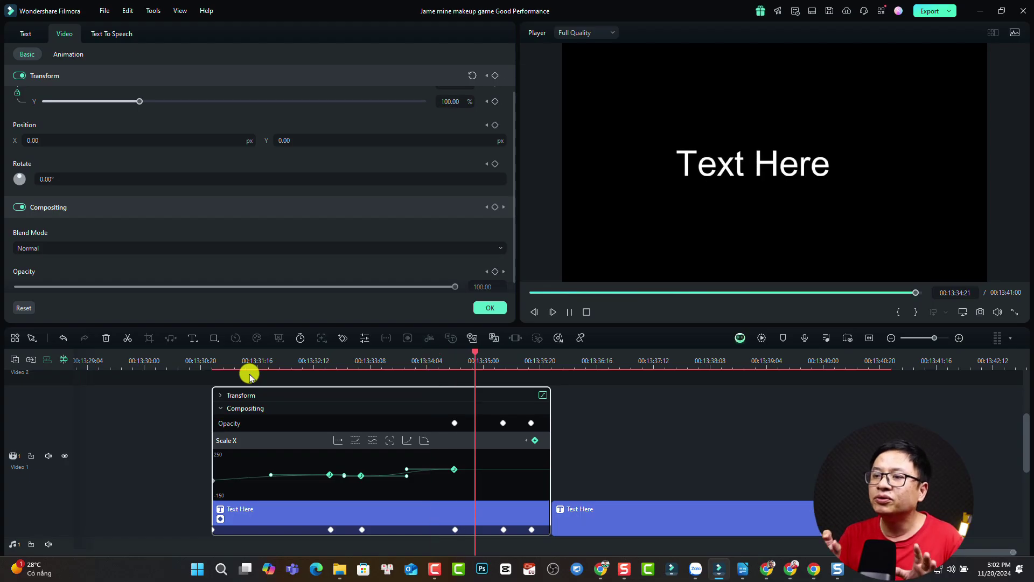
key(space)
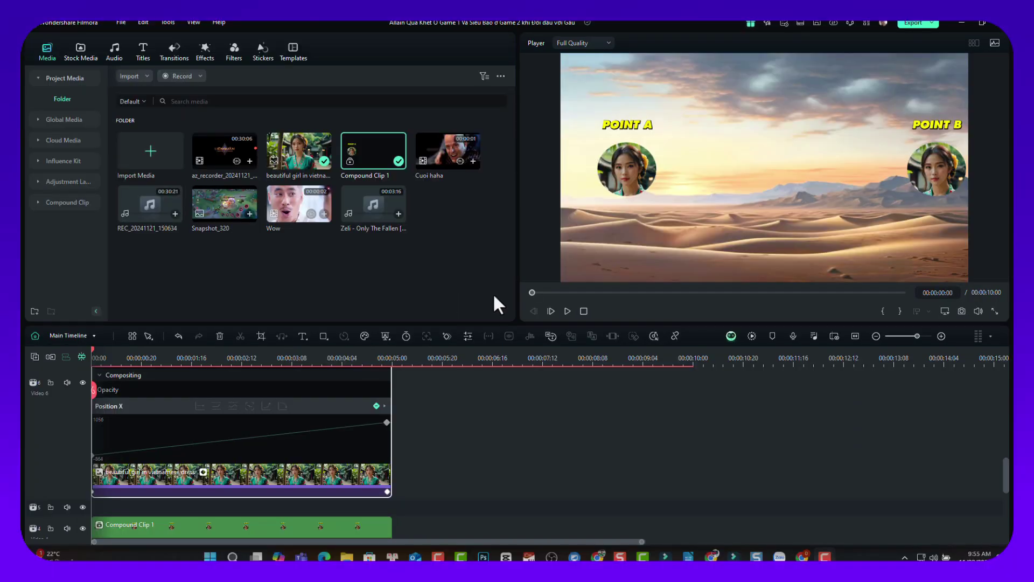
Play the desert project from 00:00:00:00 to compare the portrait's straight and curved movement between Point A and Point B.
click(566, 312)
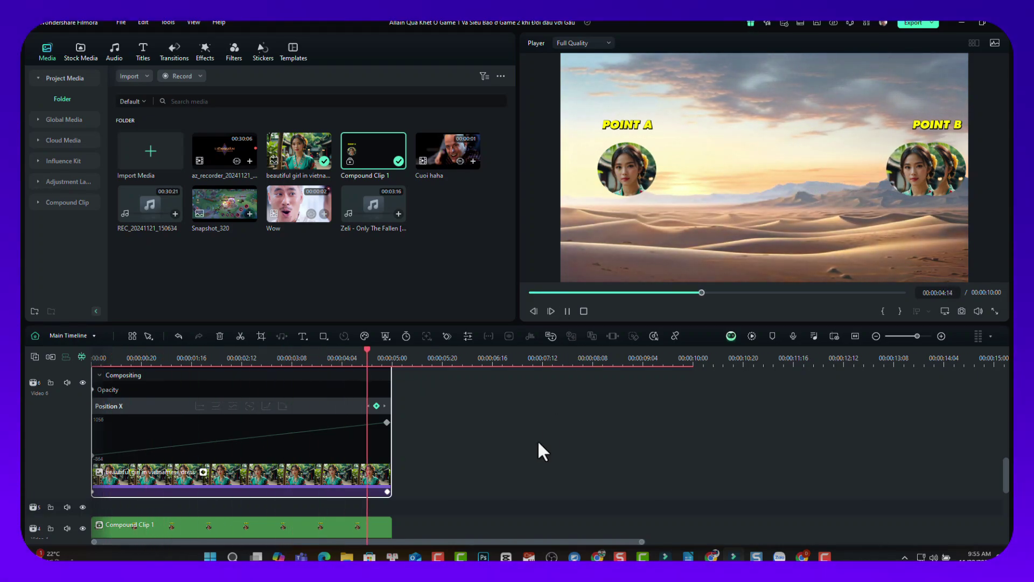
scroll(537, 439, up, 2)
scroll(537, 439, up, 5)
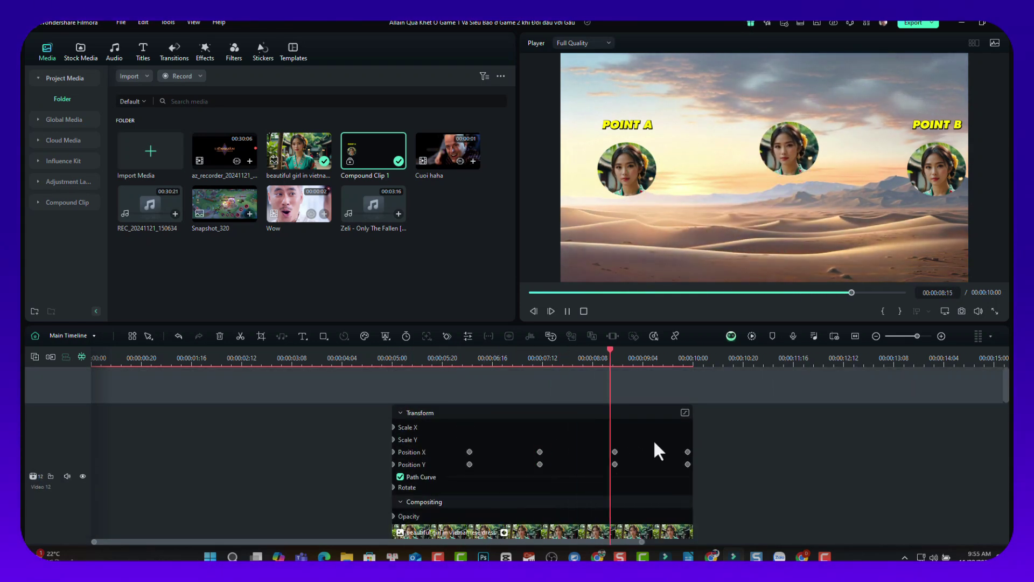
key(space)
click(441, 358)
scroll(505, 461, down, 1)
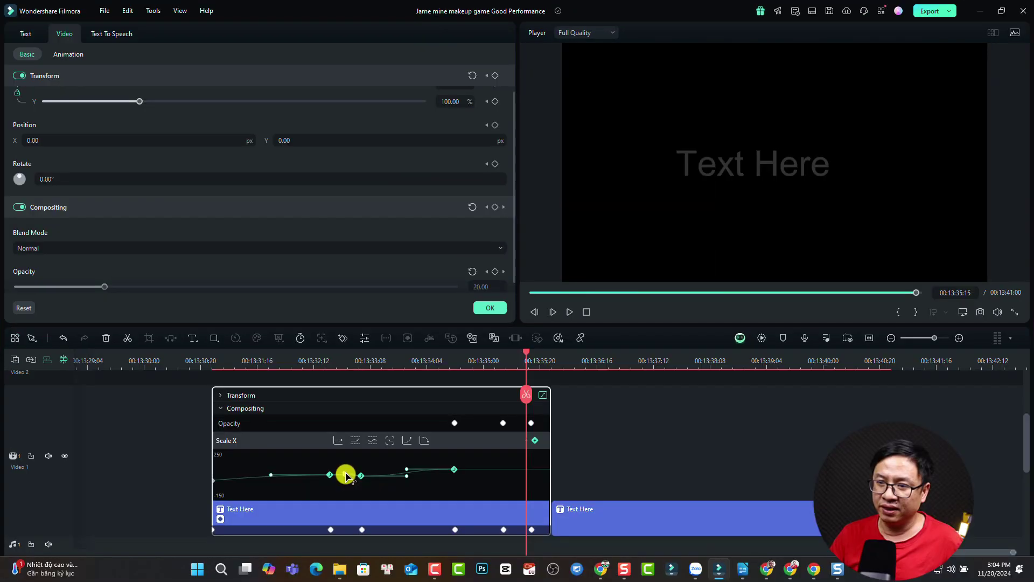
Bend the first title's Scale X curve upward into an arc between the keyframes at 00:13:32:18 and 00:13:33:05.
drag(359, 469, 358, 452)
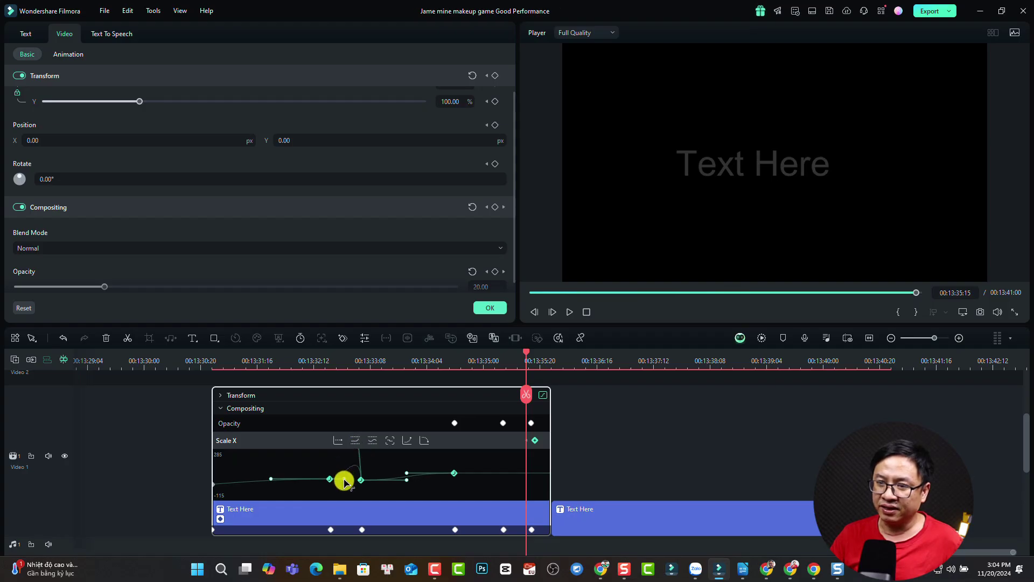
drag(344, 481, 327, 469)
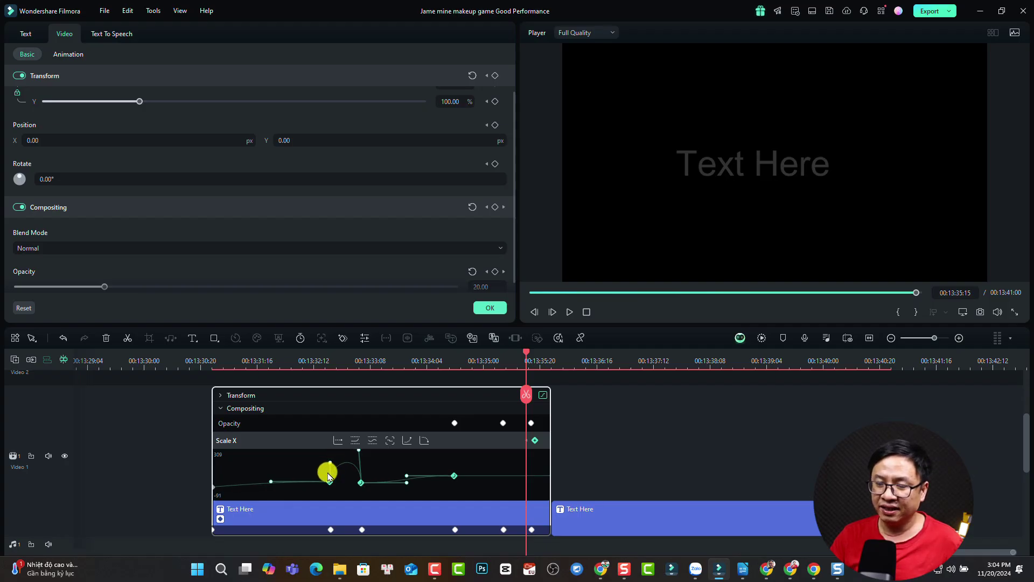
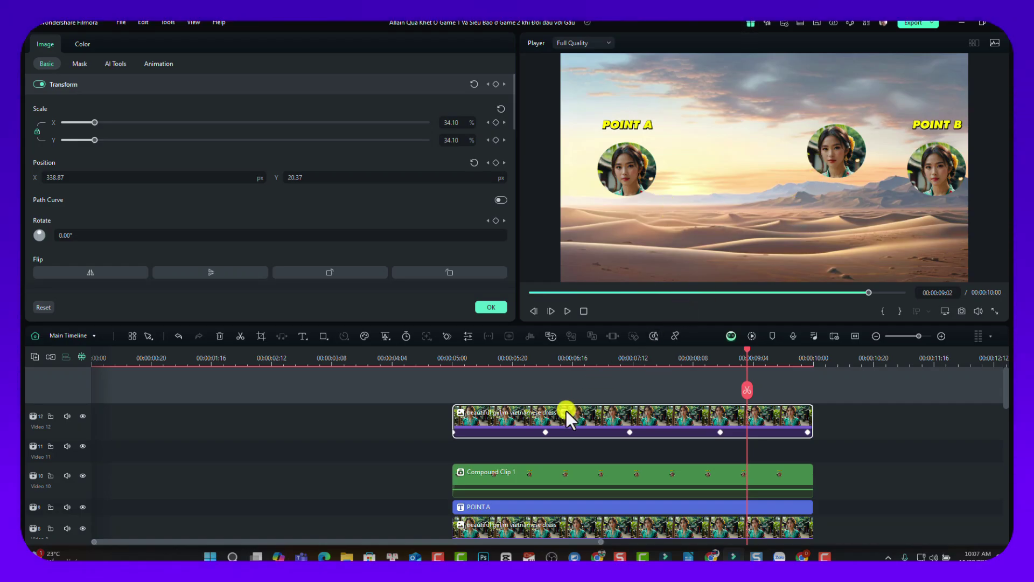
Enable Path Curve on the portrait clip on Video 12 and play its movement from 00:00:04:23 to 00:00:06:21.
click(511, 421)
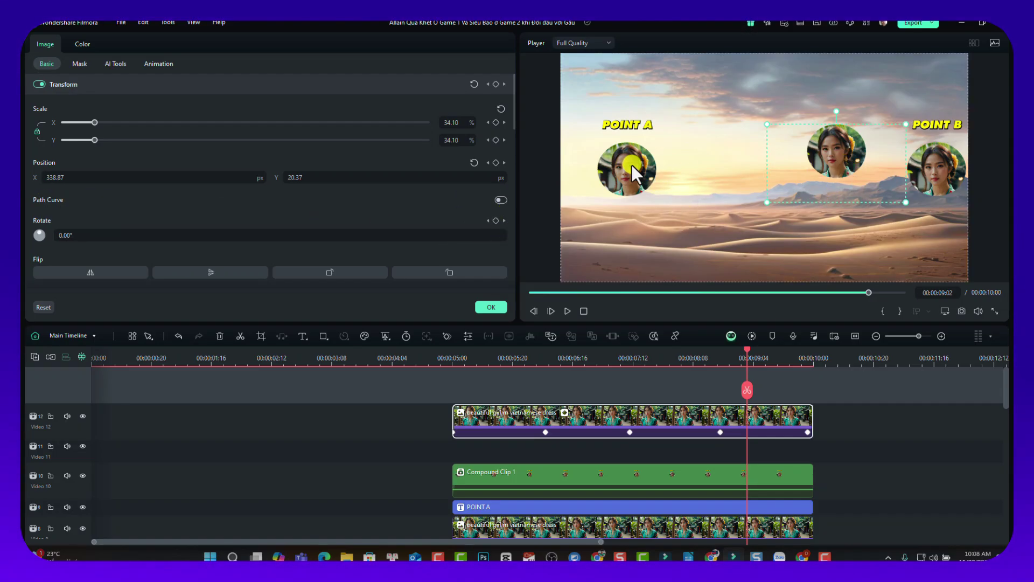
click(501, 200)
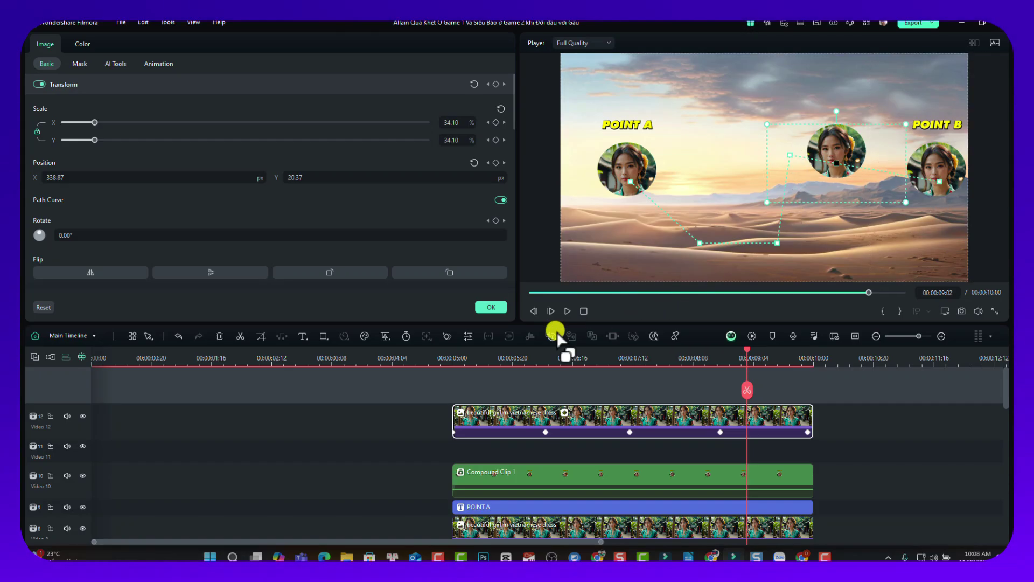
click(494, 357)
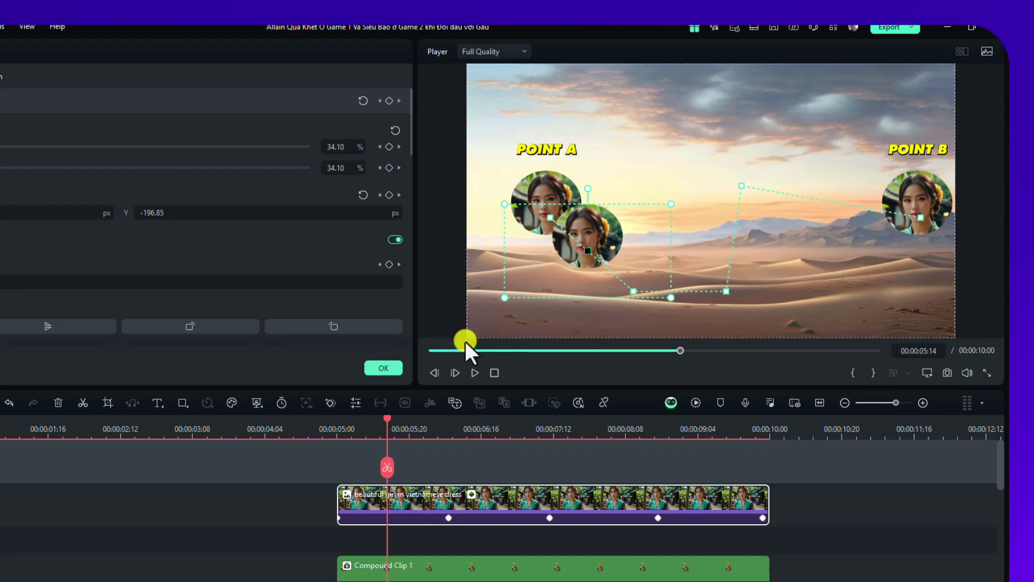
click(334, 436)
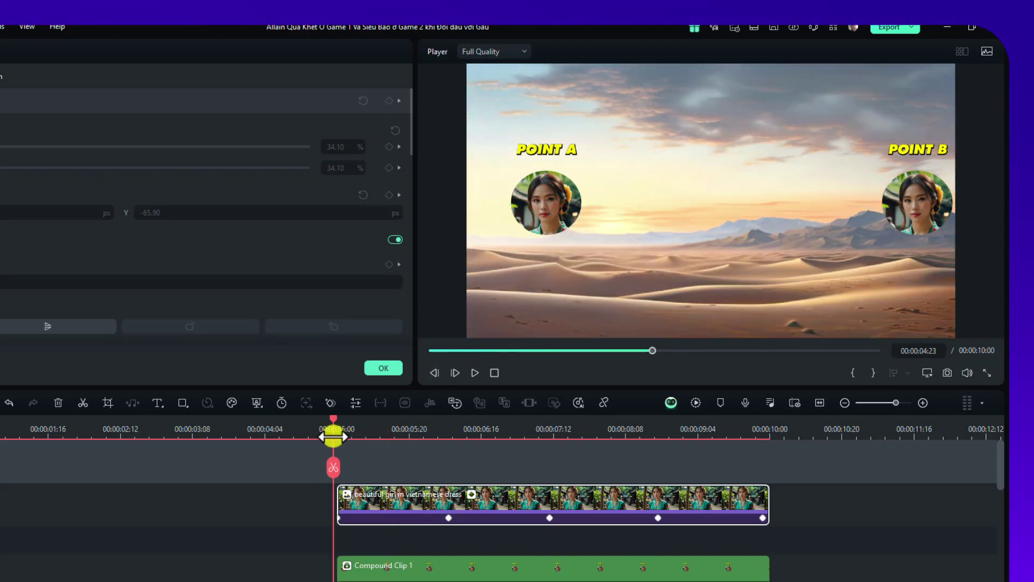
key(space)
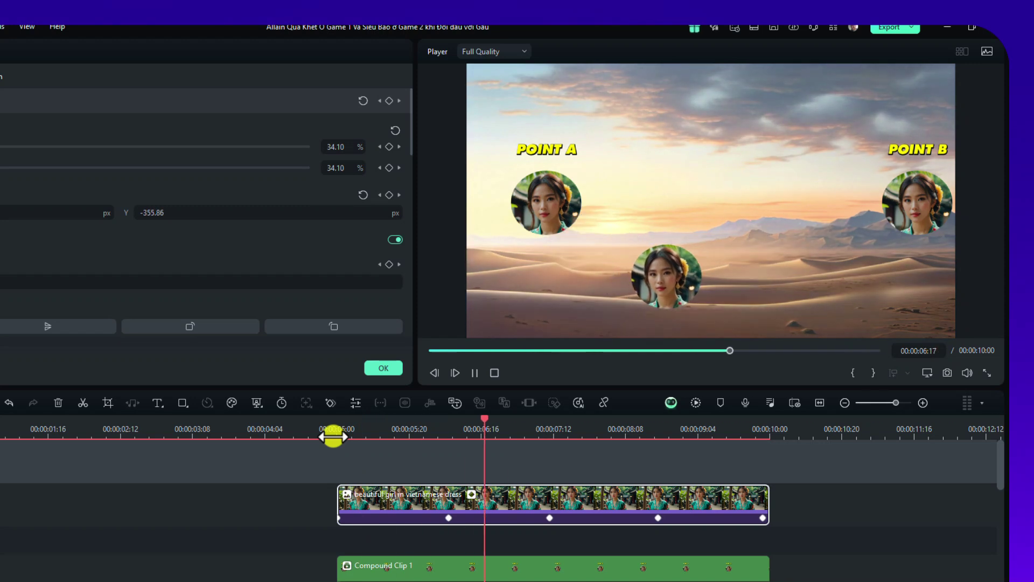
key(space)
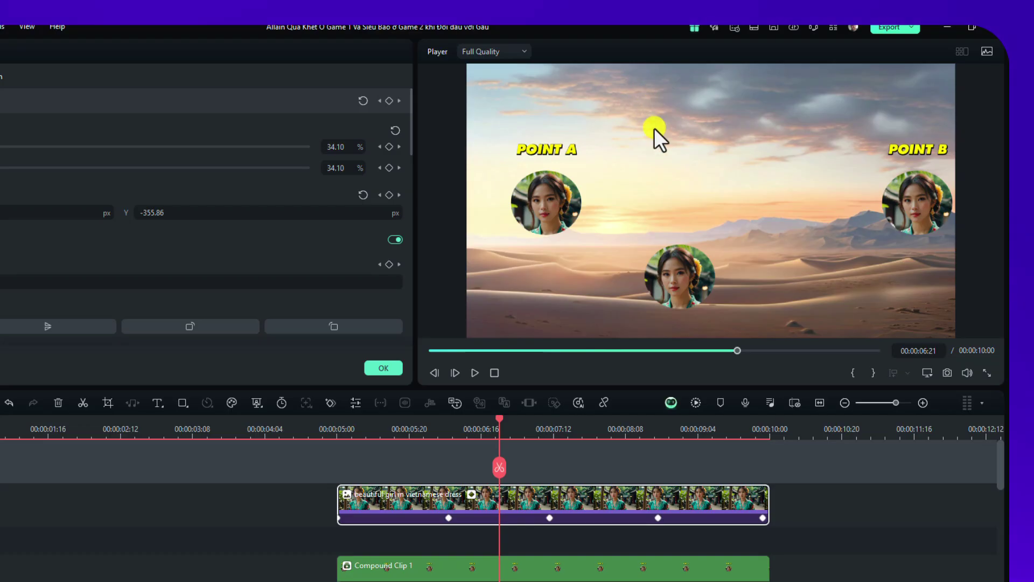
Add a path point at 00:00:06:21 by moving the portrait up to Y -133.94, and return the playhead to 00:00:04:21.
click(622, 280)
drag(601, 276, 641, 261)
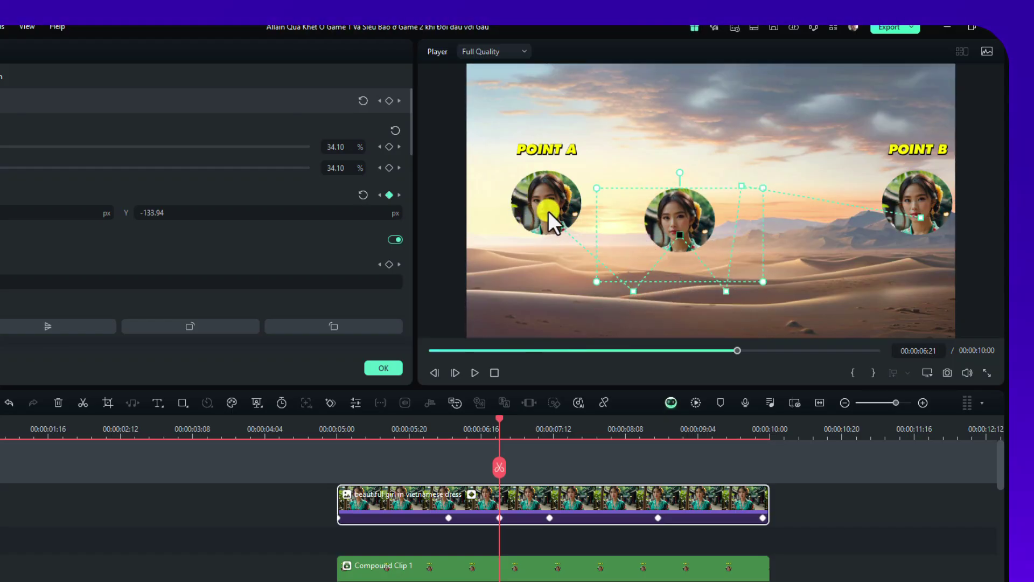
click(635, 286)
click(682, 237)
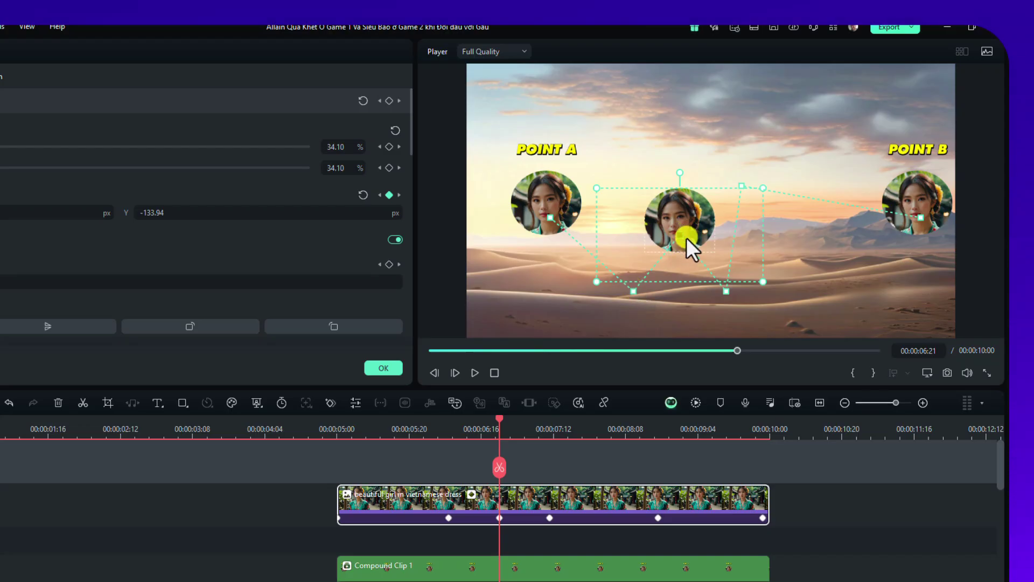
click(721, 288)
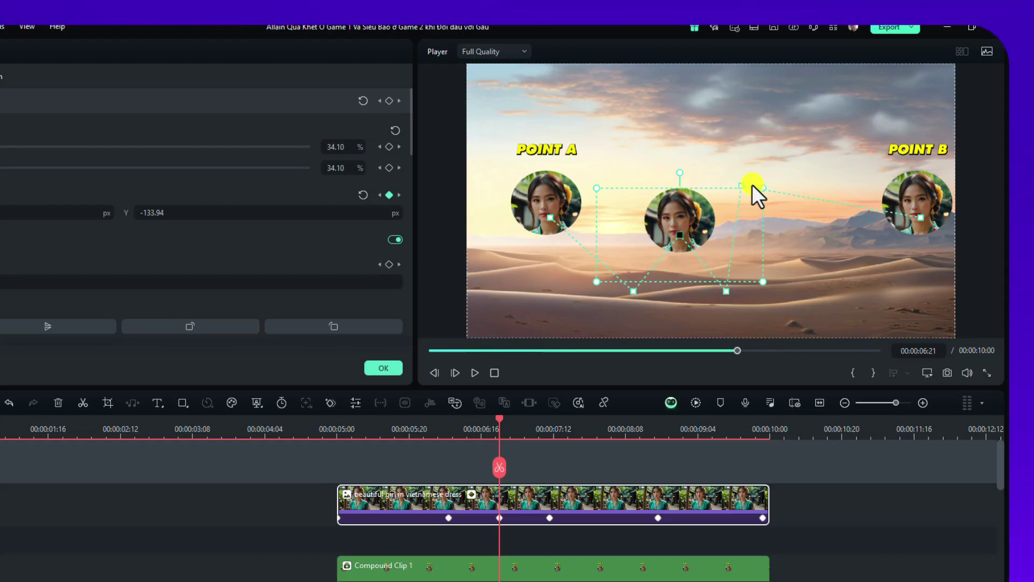
click(918, 214)
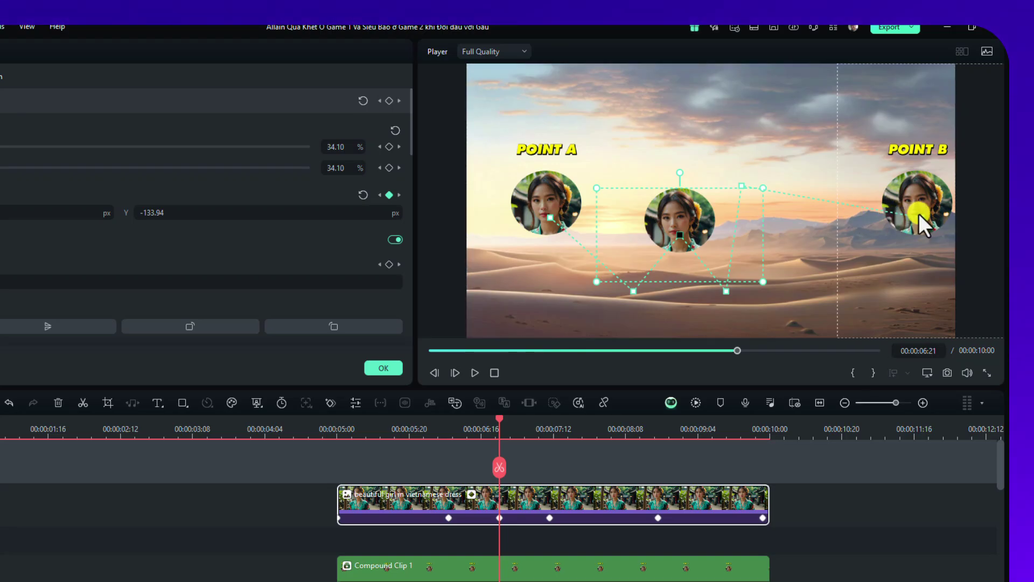
click(500, 517)
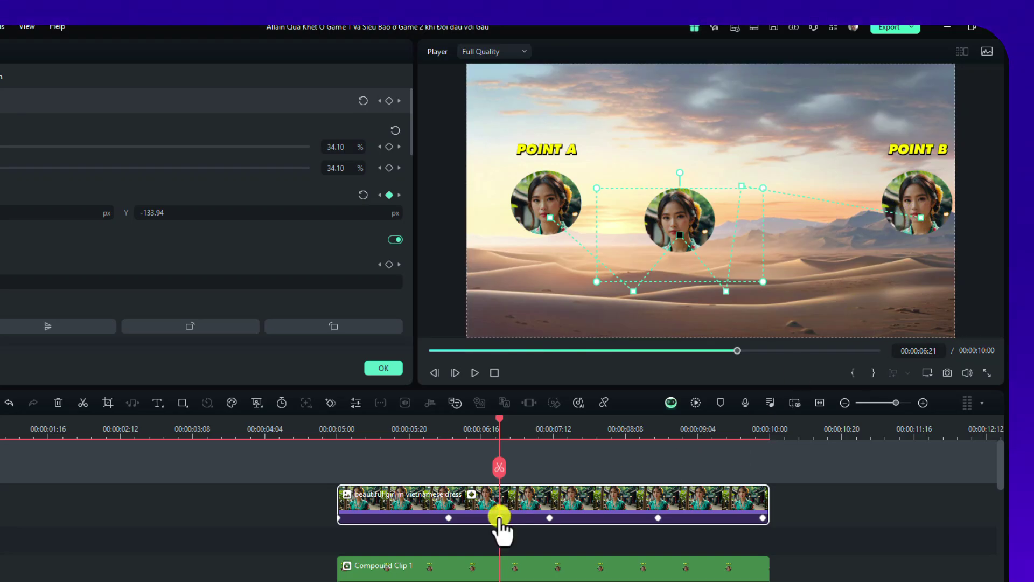
click(326, 429)
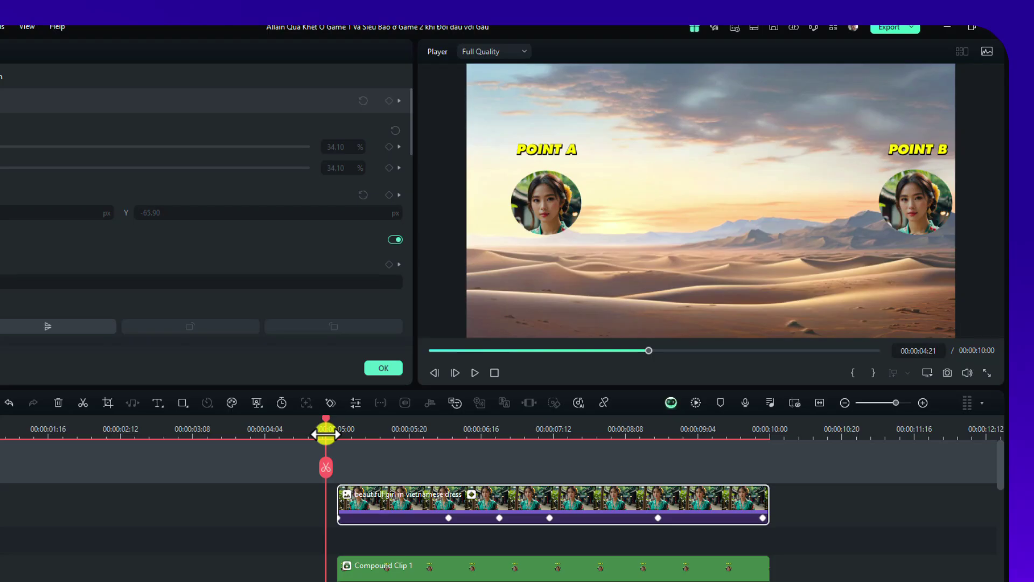
Play the portrait's curved movement from 00:00:04:21 and stop at 00:00:08:20.
key(space)
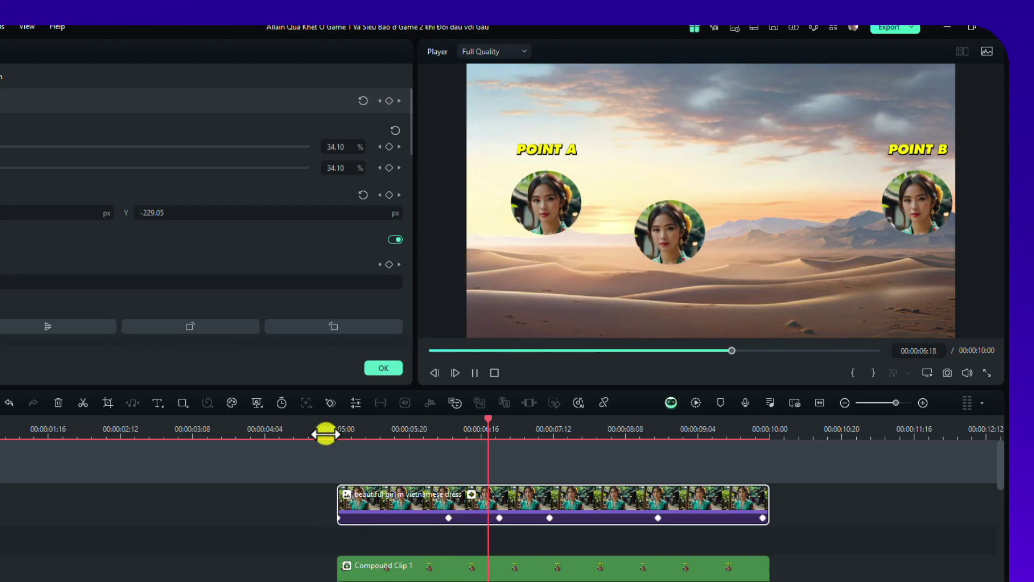
key(space)
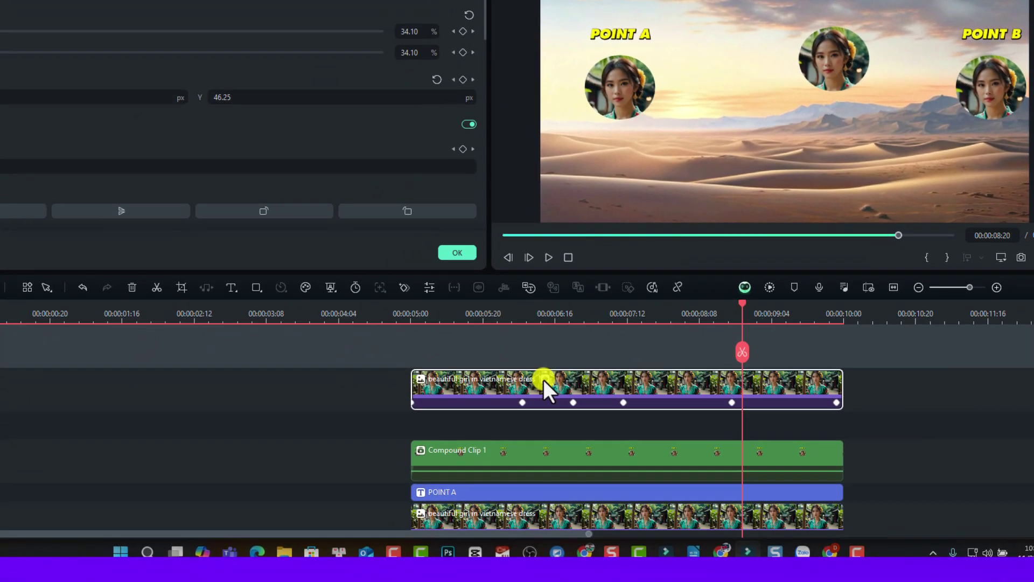
Open the upper portrait clip's keyframe curves and apply easing to the Scale X curve between its first and last keyframes.
click(470, 494)
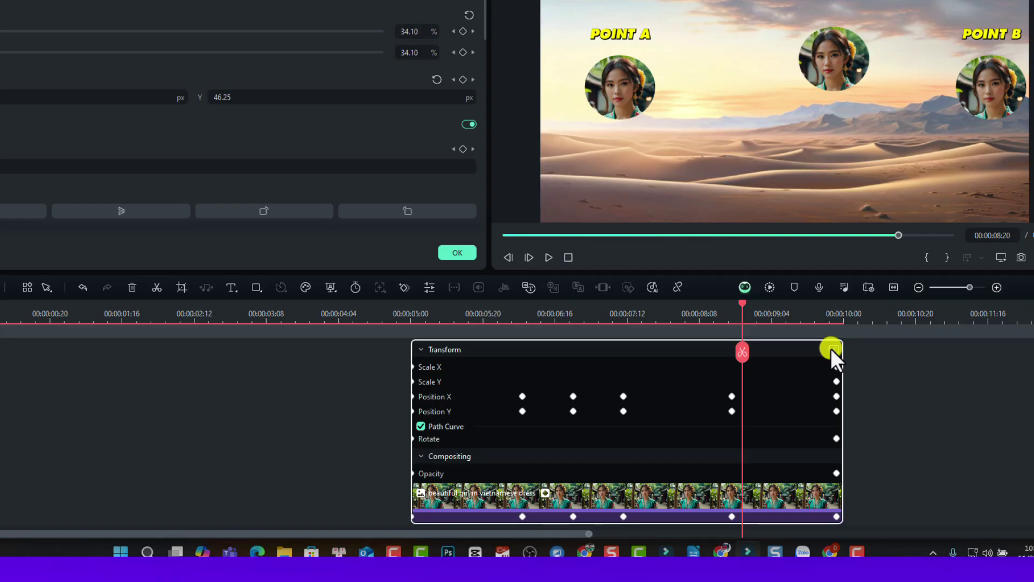
click(833, 349)
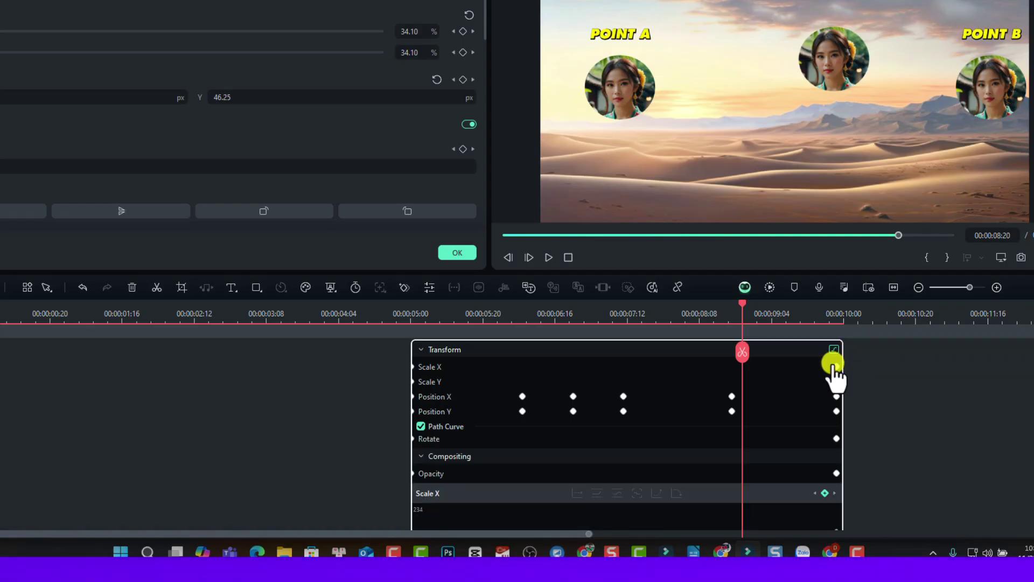
scroll(728, 476, down, 3)
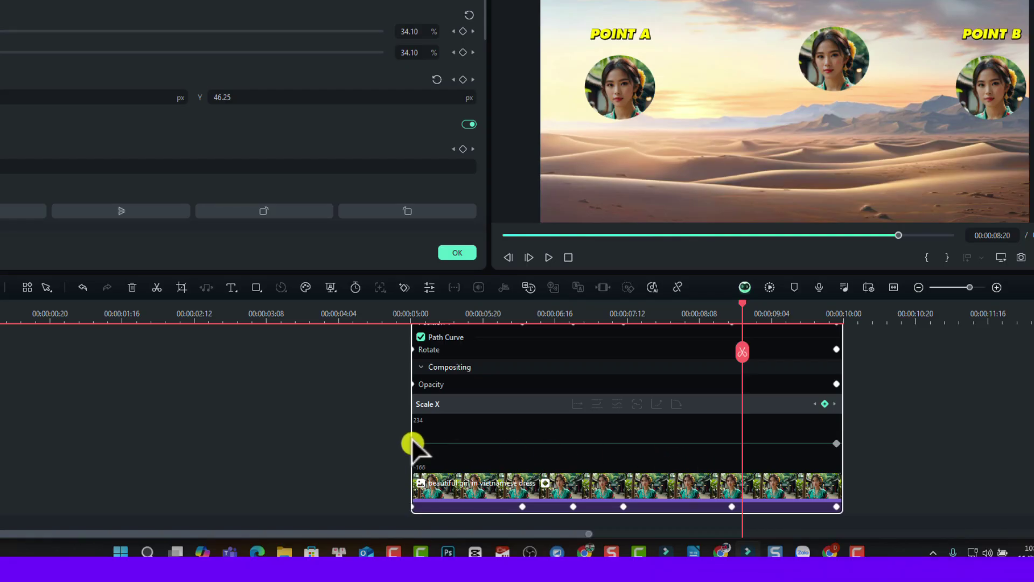
click(413, 443)
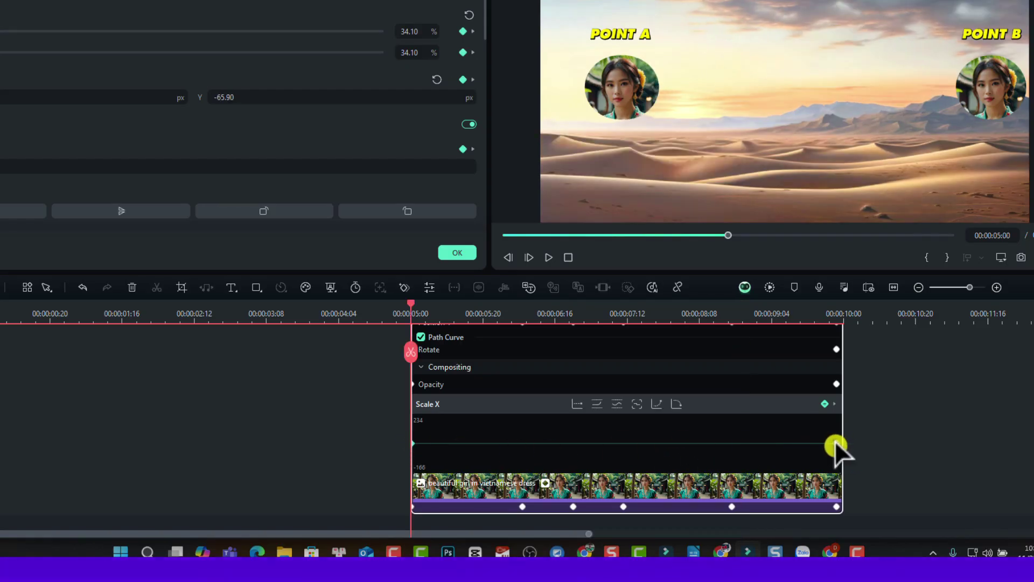
click(655, 405)
click(676, 405)
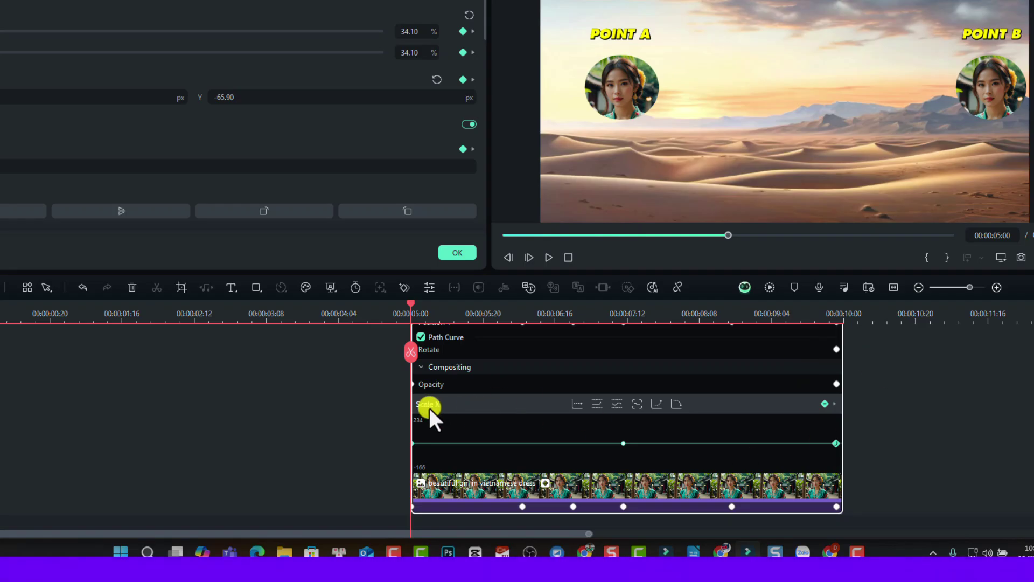
Play the eased portrait animation from 00:00:04:20 to review its movement from Point A.
click(602, 66)
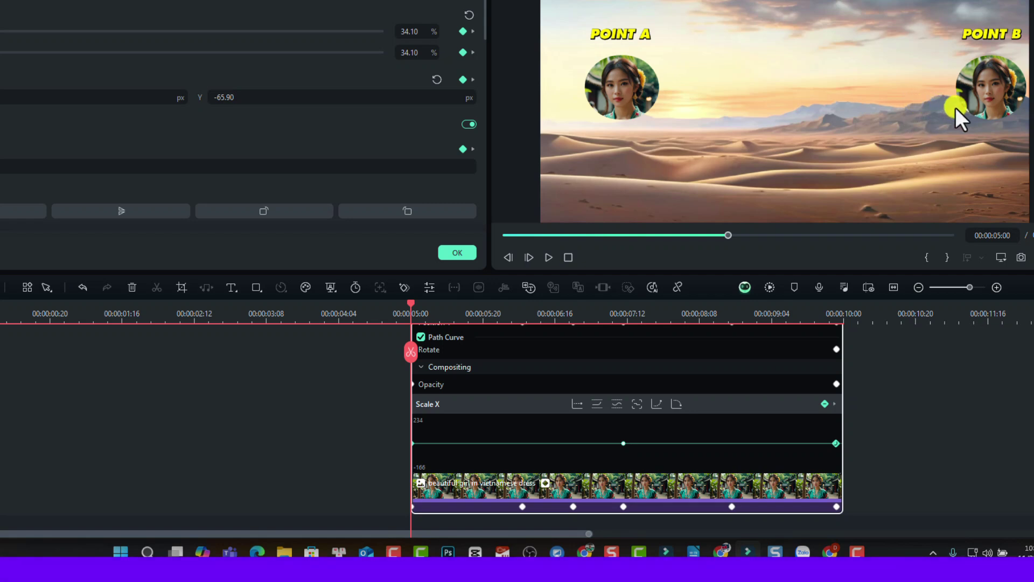
click(396, 316)
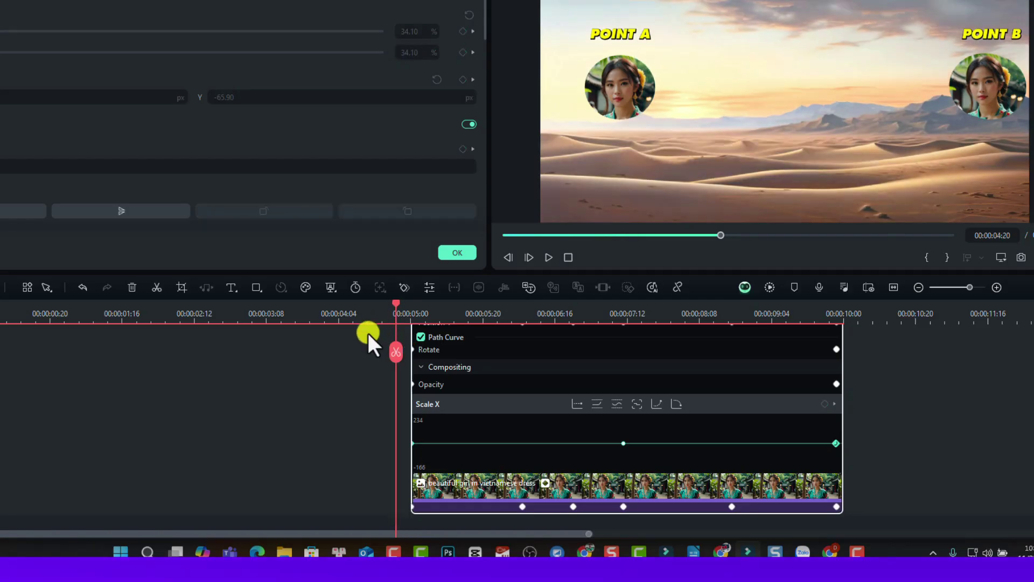
key(space)
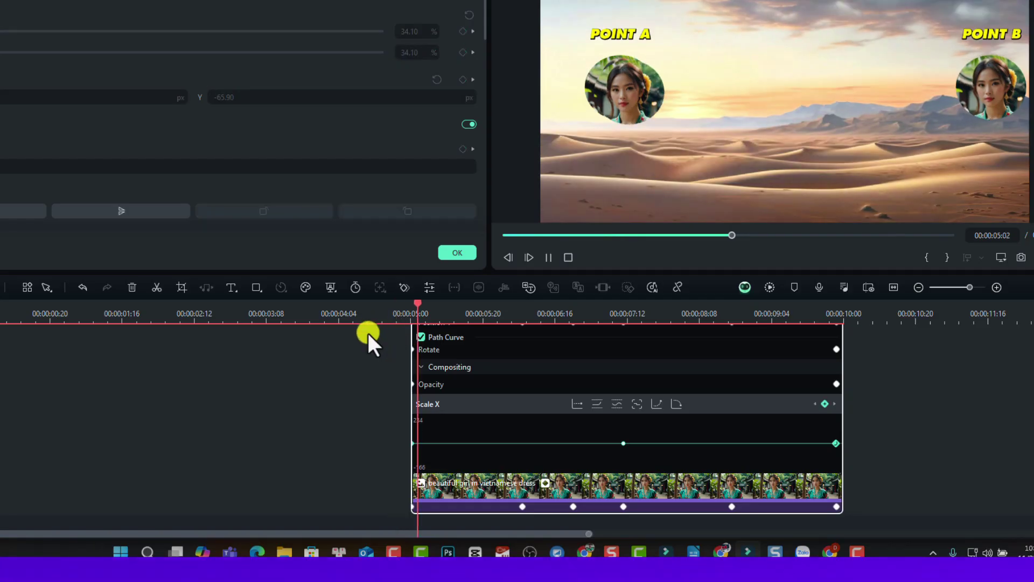